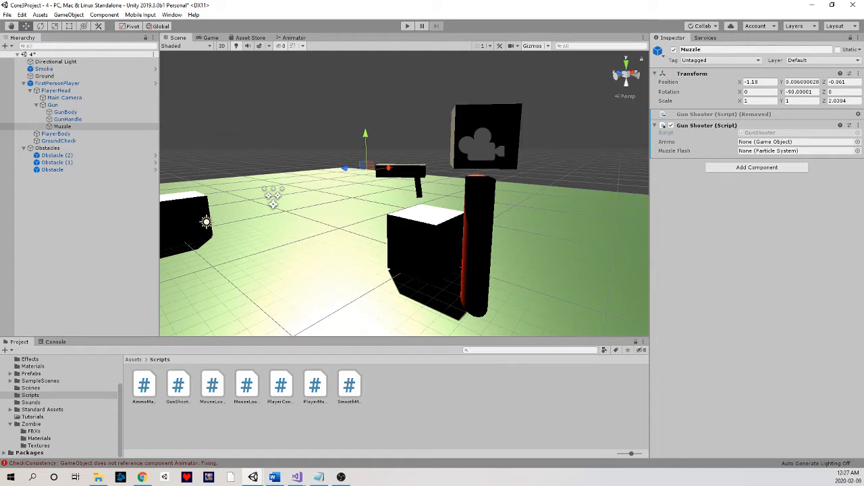
- Look at the Standard Assets (for Unity 2017.3) page in the Asset Store and return to the scene
{"action": "left_click", "coordinate": [250, 38]}
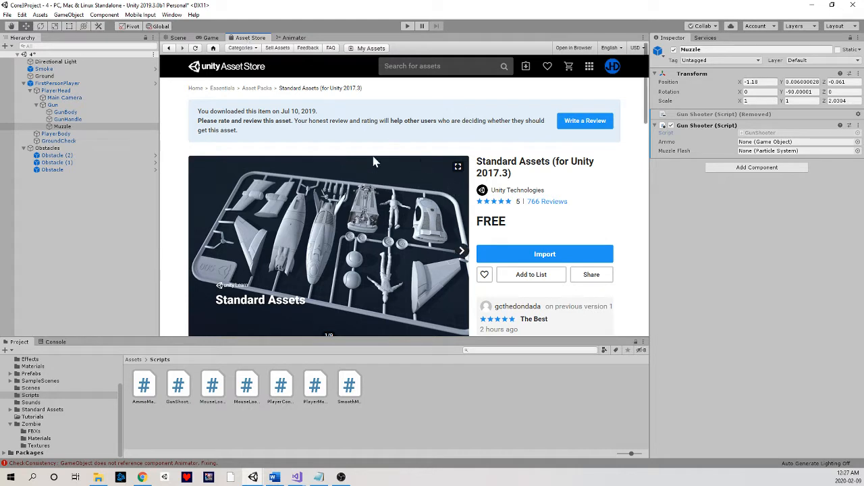
{"action": "left_click_drag", "start_coordinate": [477, 162], "coordinate": [554, 167]}
{"action": "left_click", "coordinate": [601, 170]}
{"action": "left_click", "coordinate": [176, 38]}
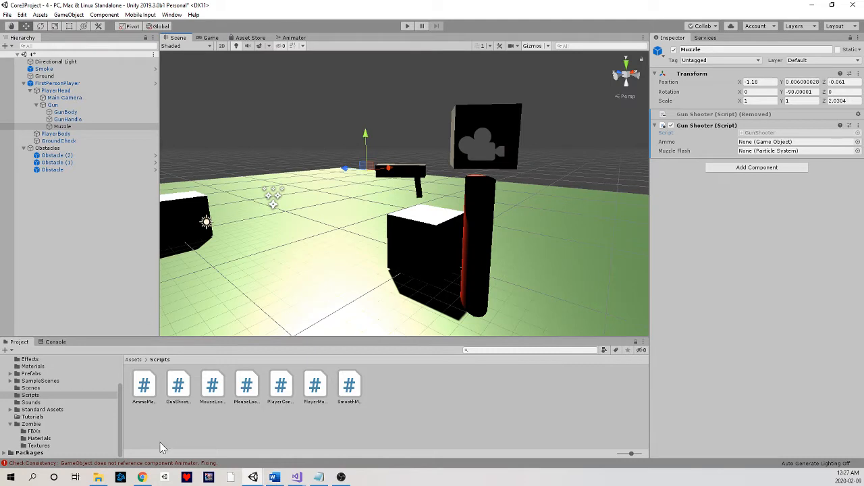
- Open the ForcedReset.cs script from the obsolete GUITexture error in the console
{"action": "left_click", "coordinate": [150, 465]}
{"action": "scroll", "coordinate": [232, 402], "scroll_direction": "up", "scroll_amount": 5}
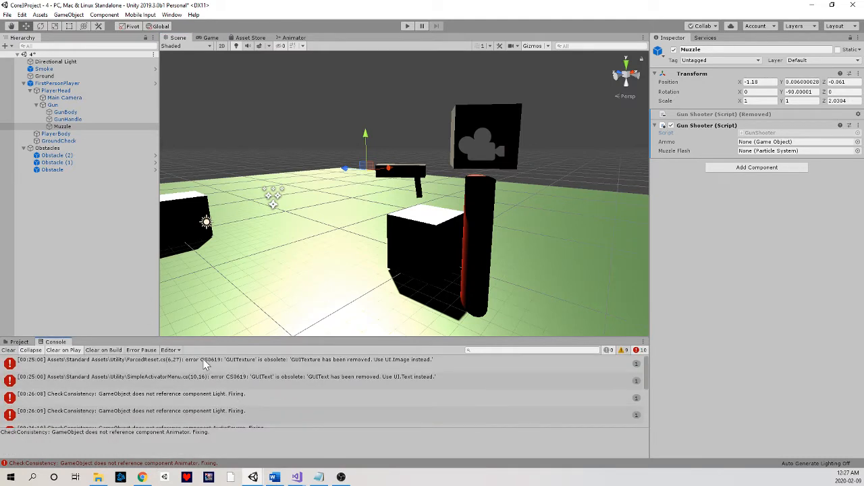
{"action": "double_click", "coordinate": [206, 363]}
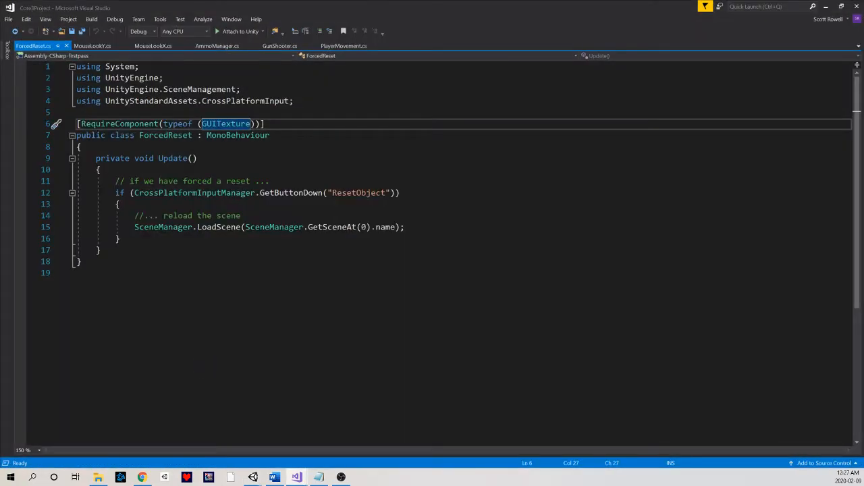
{"action": "key", "text": "alt+Tab"}
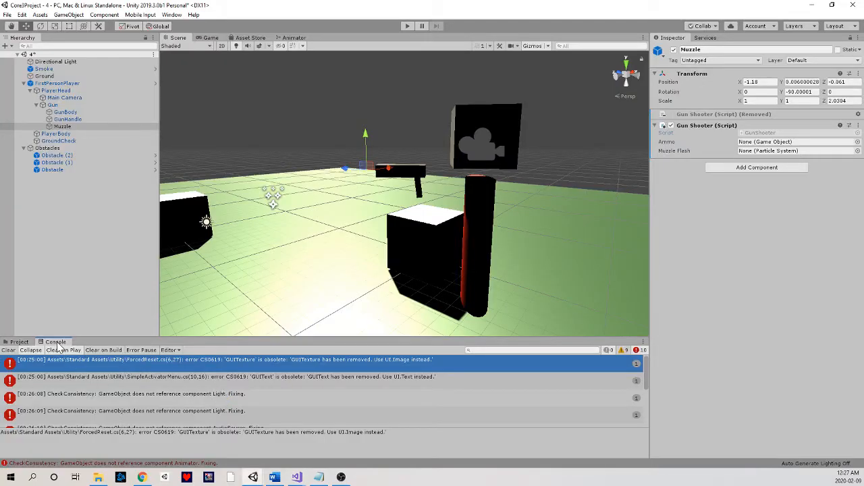
{"action": "double_click", "coordinate": [181, 363]}
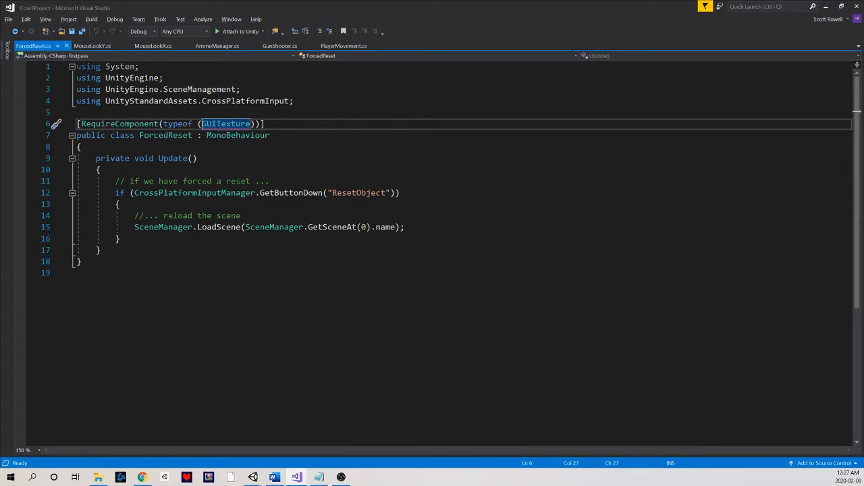
- Replace GUITexture with UnityEngine.UI.Text in the RequireComponent attribute of ForcedReset.cs and save the script
{"action": "left_click", "coordinate": [207, 124]}
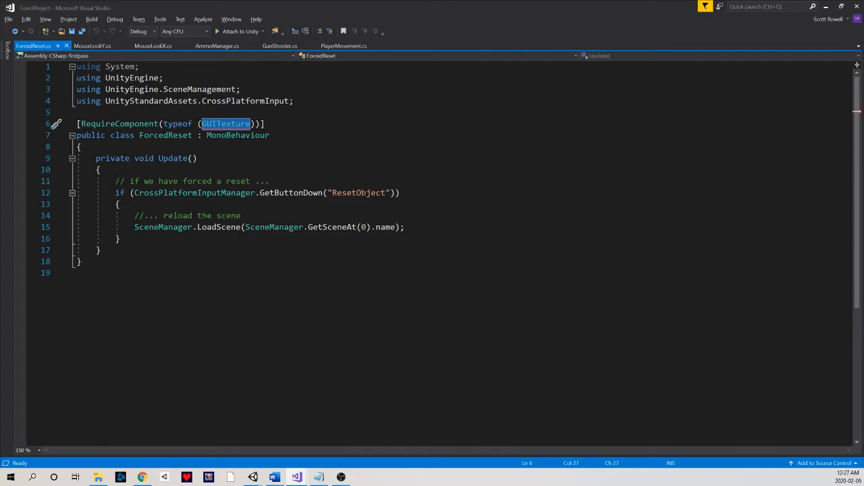
{"action": "key", "text": "alt+Tab"}
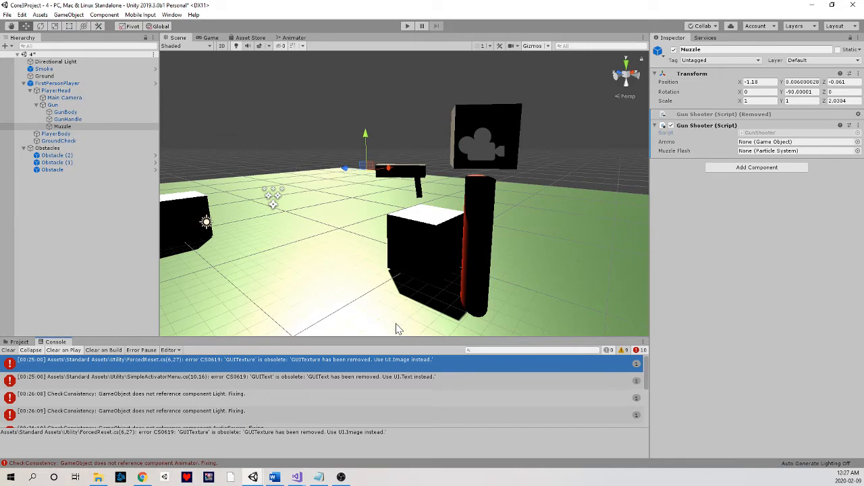
{"action": "double_click", "coordinate": [402, 368]}
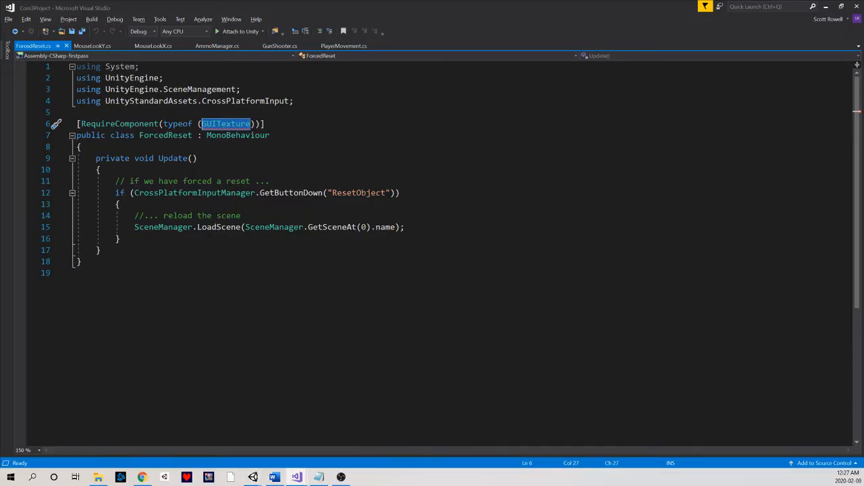
{"action": "type", "text": "UnityEn"}
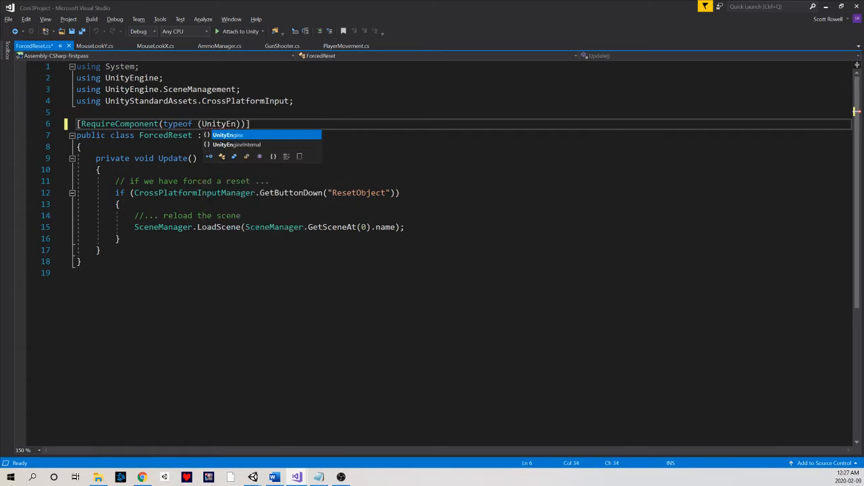
{"action": "key", "text": "Tab"}
{"action": "type", "text": "."}
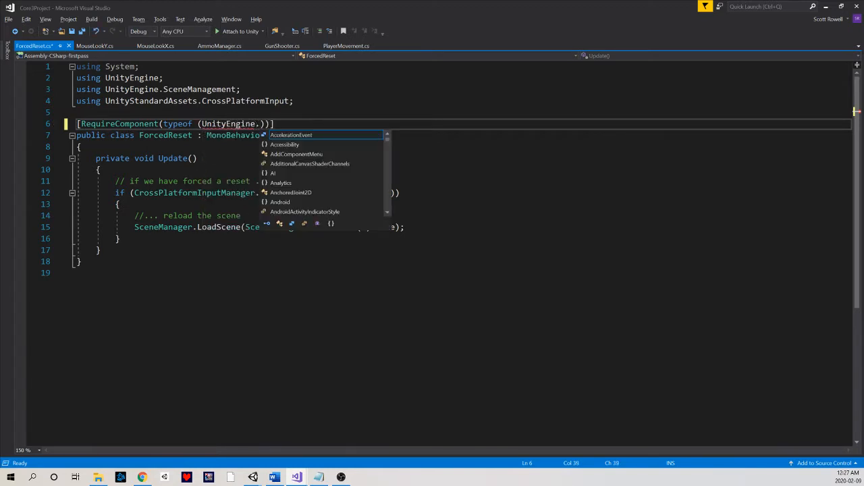
{"action": "type", "text": "UI"}
{"action": "key", "text": "Tab"}
{"action": "type", "text": ".T"}
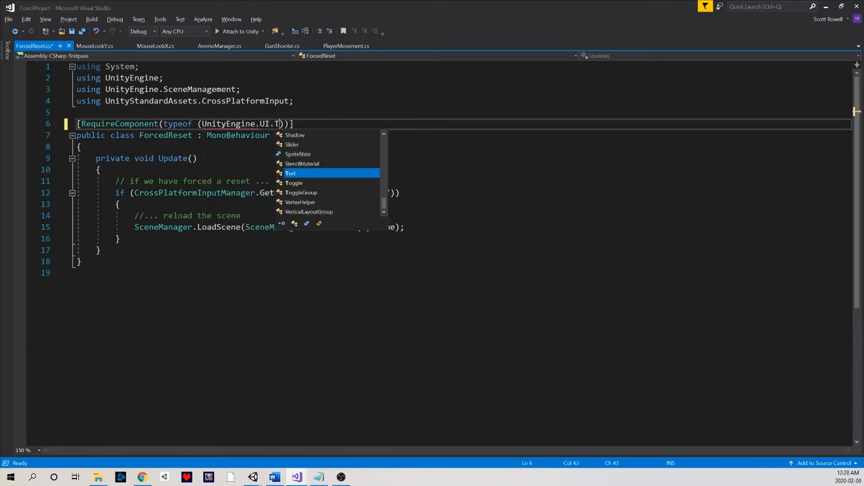
{"action": "key", "text": "Tab"}
{"action": "key", "text": "ctrl+s"}
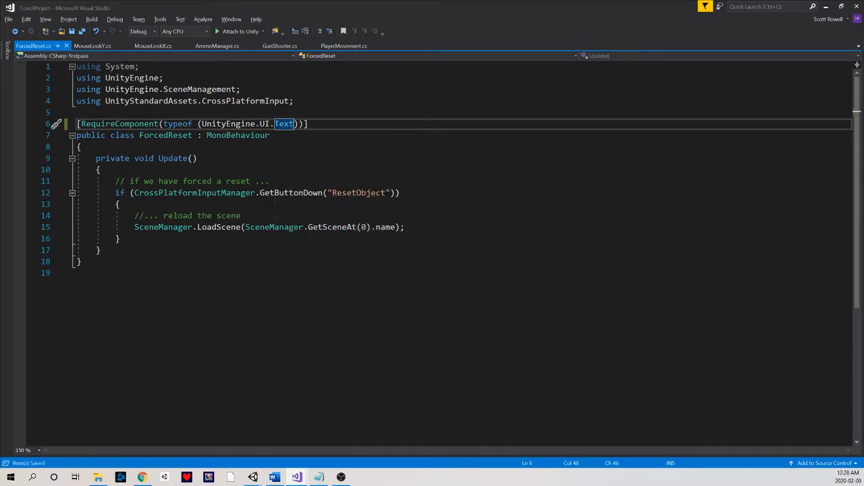
{"action": "key", "text": "End"}
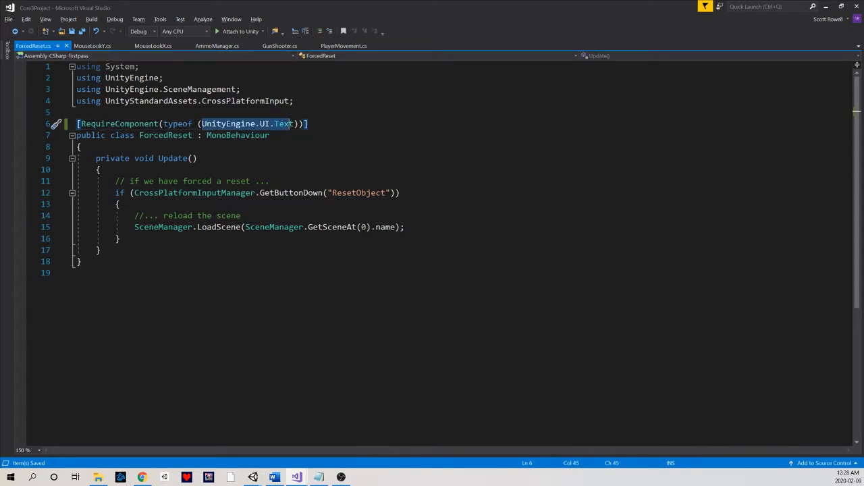
- Close ForcedReset.cs and open SimpleActivatorMenu.cs from the obsolete GUIText error in the Unity console
{"action": "left_click", "coordinate": [66, 45]}
{"action": "left_click", "coordinate": [347, 180]}
{"action": "key", "text": "alt+Tab"}
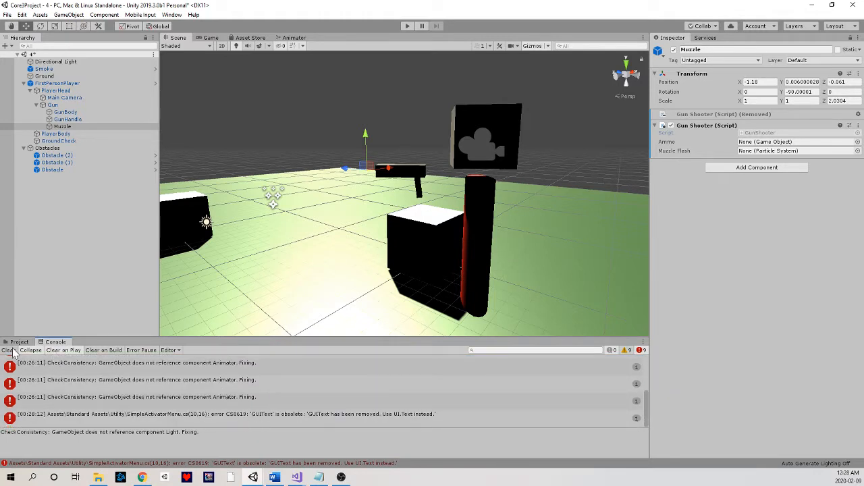
{"action": "left_click", "coordinate": [280, 418]}
{"action": "double_click", "coordinate": [314, 420]}
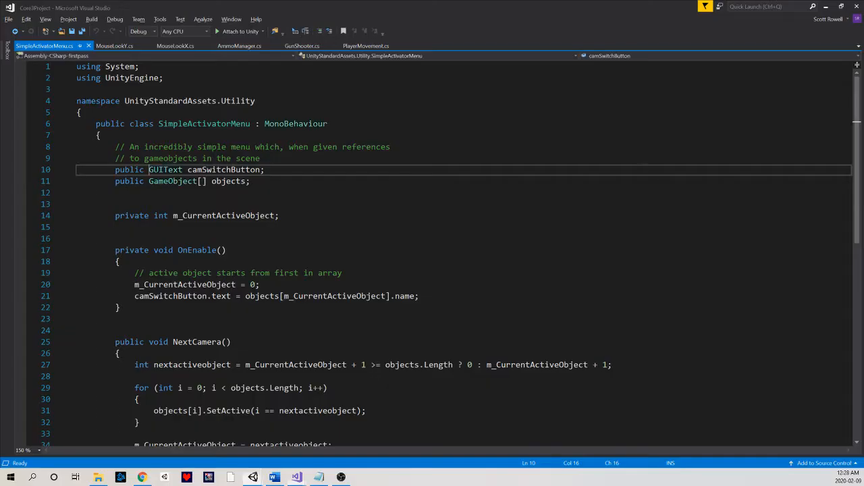
- Change the camSwitchButton field's type from GUIText to UnityEngine.UI.Text in SimpleActivatorMenu.cs and save the script
{"action": "left_click", "coordinate": [135, 204]}
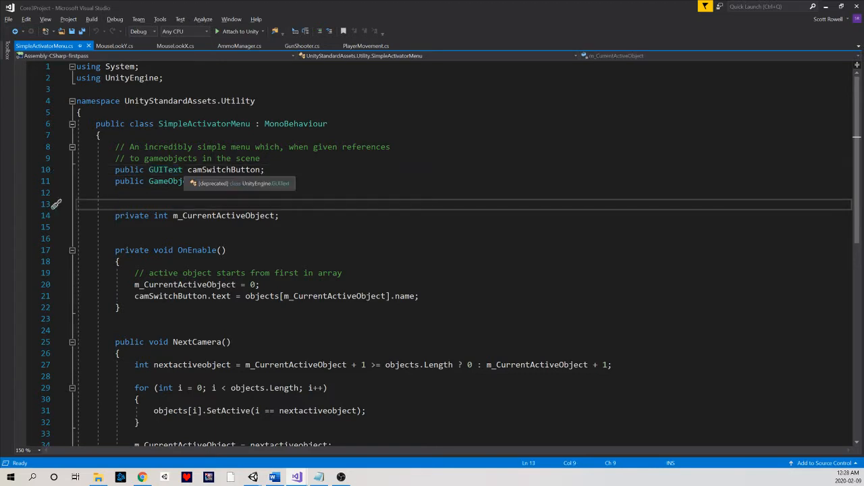
{"action": "left_click", "coordinate": [183, 170]}
{"action": "key", "text": "ctrl+s"}
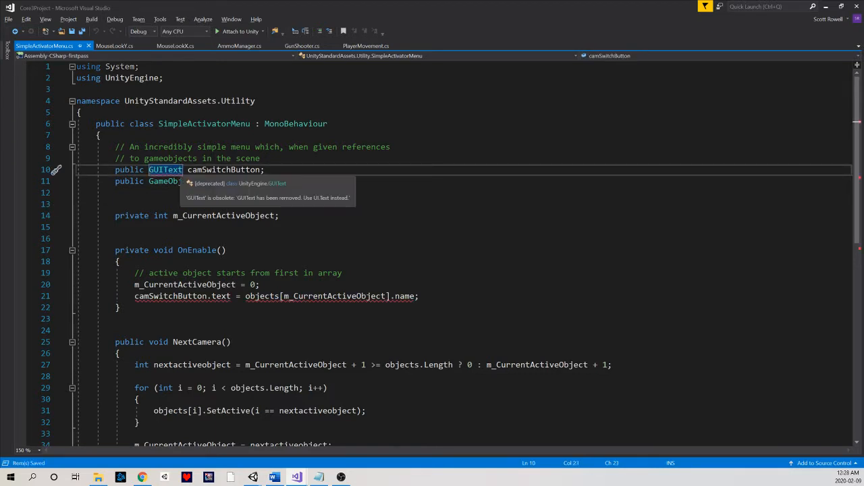
{"action": "key", "text": "shift+Left"}
{"action": "key", "text": "shift+Left"}
{"action": "key", "text": "shift+Left"}
{"action": "key", "text": "shift+Left"}
{"action": "key", "text": "shift+Left"}
{"action": "key", "text": "shift+Left"}
{"action": "key", "text": "shift+Left"}
{"action": "mouse_move", "coordinate": [167, 171]}
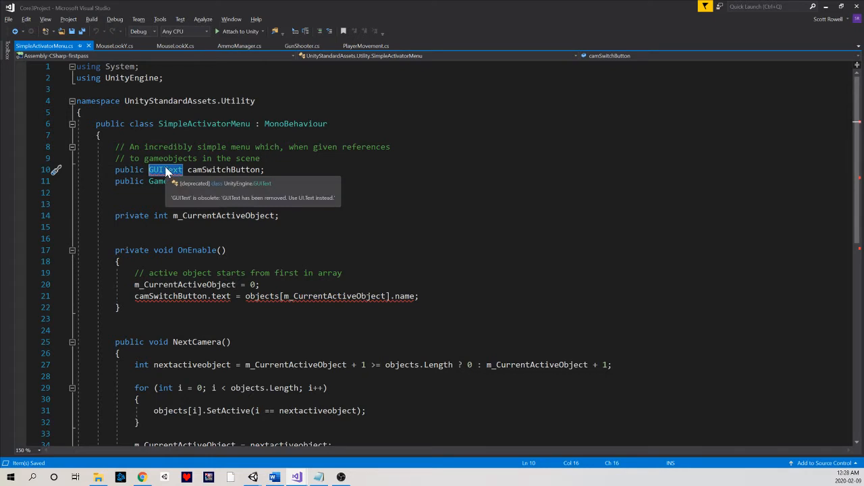
{"action": "type", "text": "UnityEngine"}
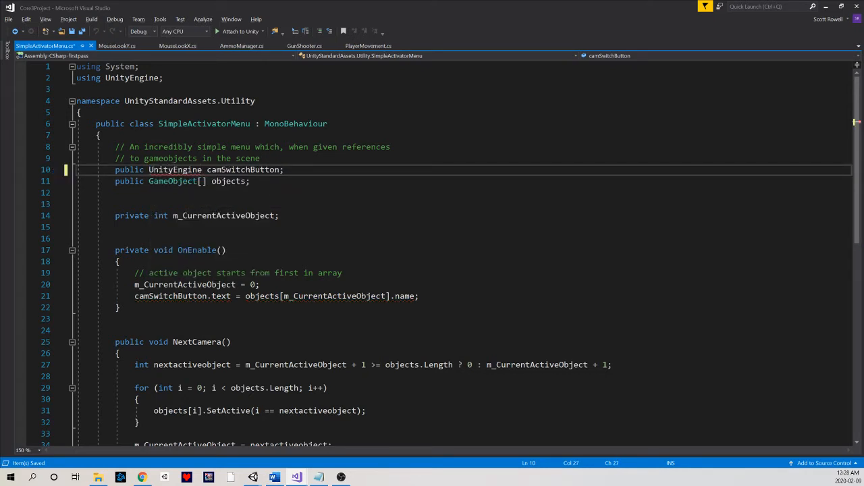
{"action": "type", "text": ".UI.T"}
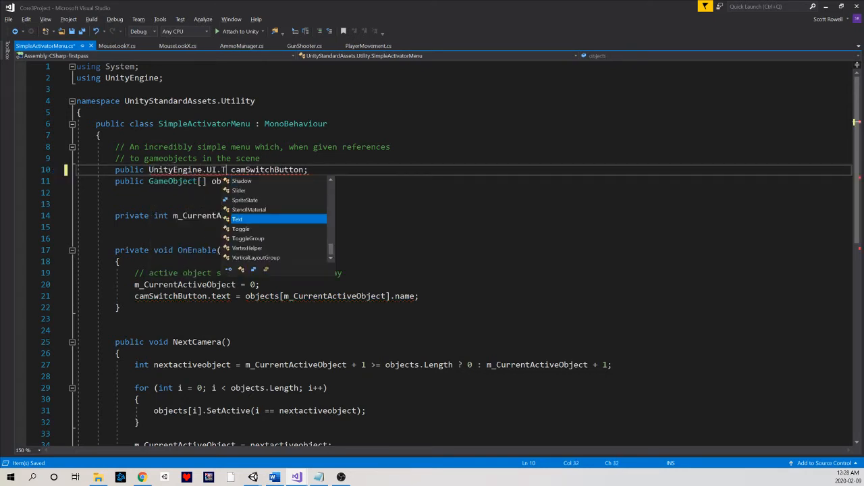
{"action": "key", "text": "Tab"}
{"action": "key", "text": "ctrl+s"}
{"action": "left_click", "coordinate": [250, 181]}
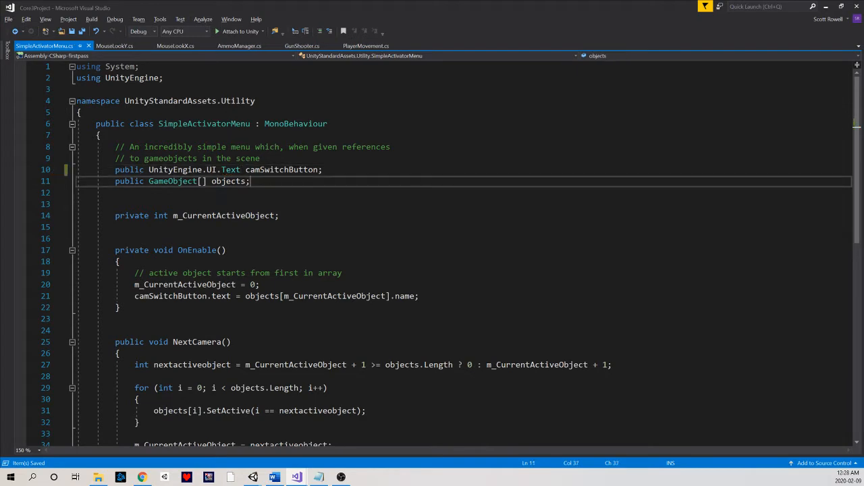
{"action": "left_click_drag", "start_coordinate": [144, 296], "coordinate": [148, 296]}
{"action": "scroll", "coordinate": [148, 296], "scroll_direction": "down", "scroll_amount": 11}
{"action": "scroll", "coordinate": [149, 296], "scroll_direction": "up", "scroll_amount": 8}
{"action": "scroll", "coordinate": [279, 300], "scroll_direction": "up", "scroll_amount": 3}
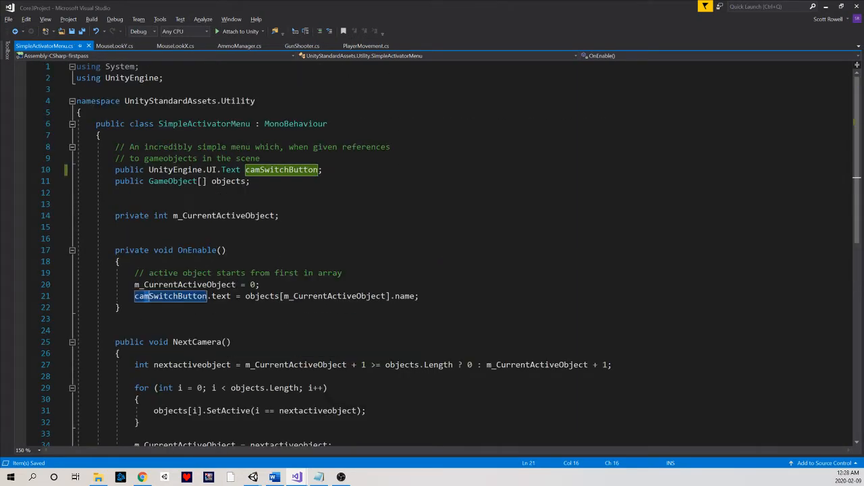
- Return to Unity, clear the console messages and test-run the scene in Play mode
{"action": "key", "text": "alt+Tab"}
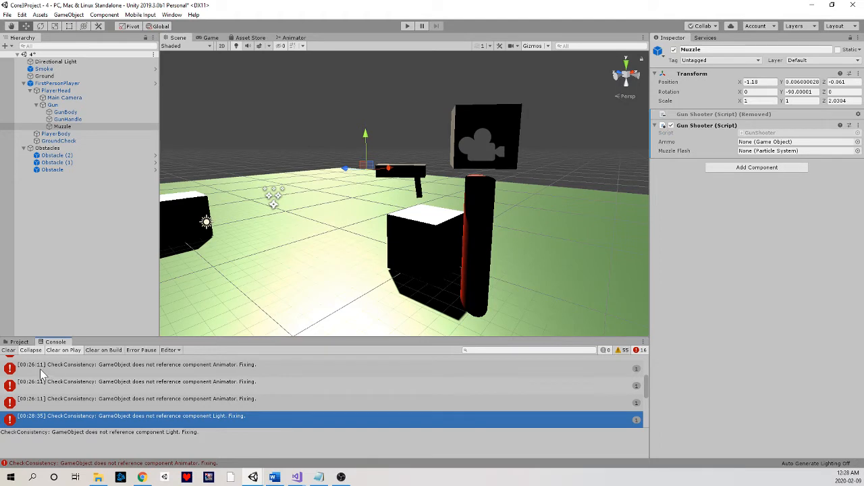
{"action": "left_click", "coordinate": [10, 350]}
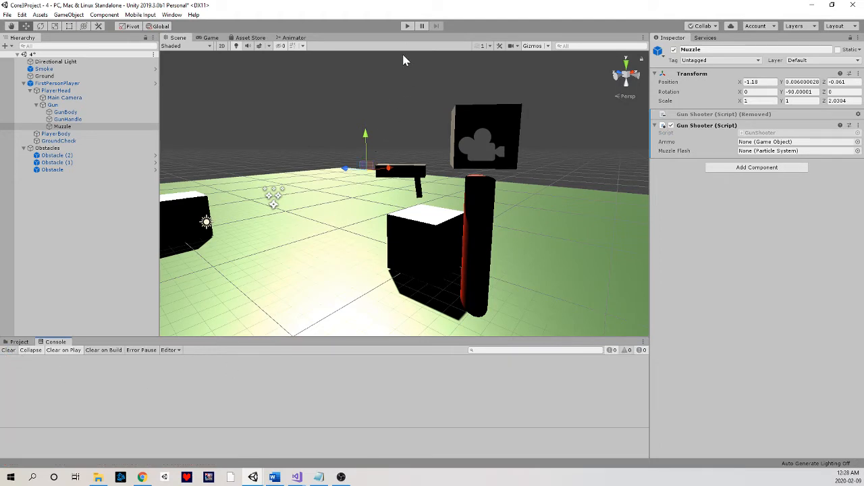
{"action": "left_click", "coordinate": [408, 26]}
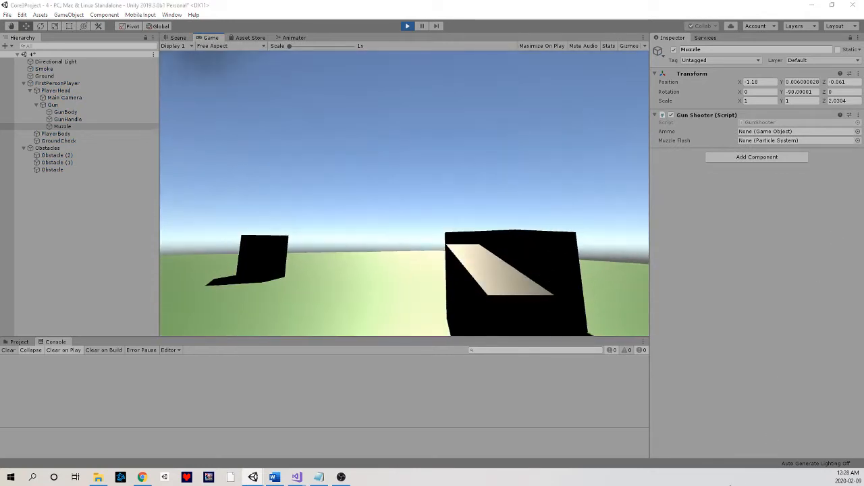
{"action": "left_click", "coordinate": [631, 251]}
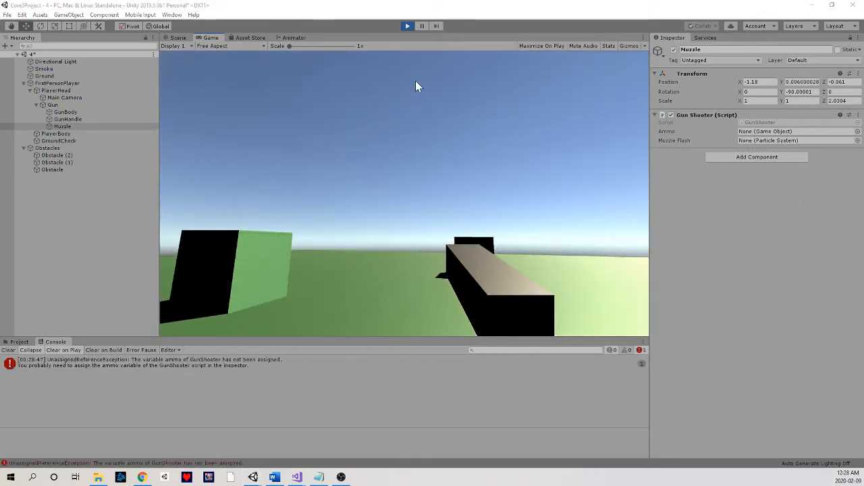
{"action": "left_click", "coordinate": [408, 27]}
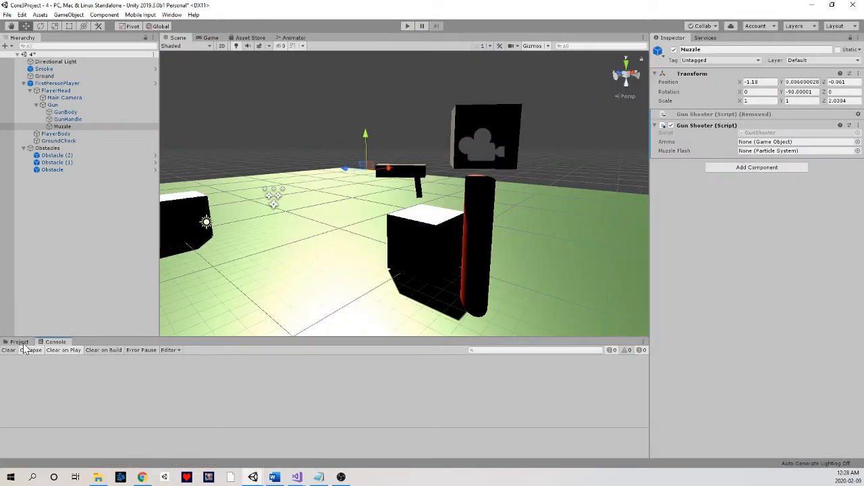
- Examine the FirstPersonPlayer, its Gun and the Muzzle with its Gun Shooter component in the scene
{"action": "left_click_drag", "start_coordinate": [295, 212], "coordinate": [318, 193], "text": "alt"}
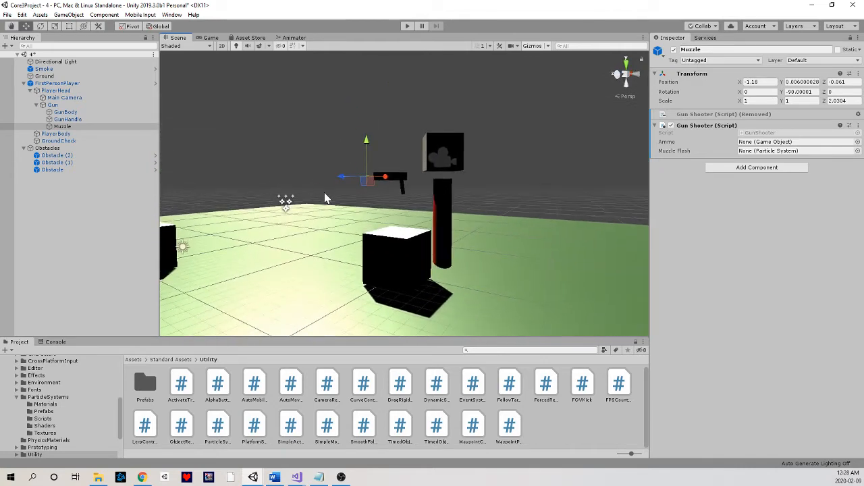
{"action": "left_click_drag", "start_coordinate": [332, 158], "coordinate": [368, 158], "text": "alt"}
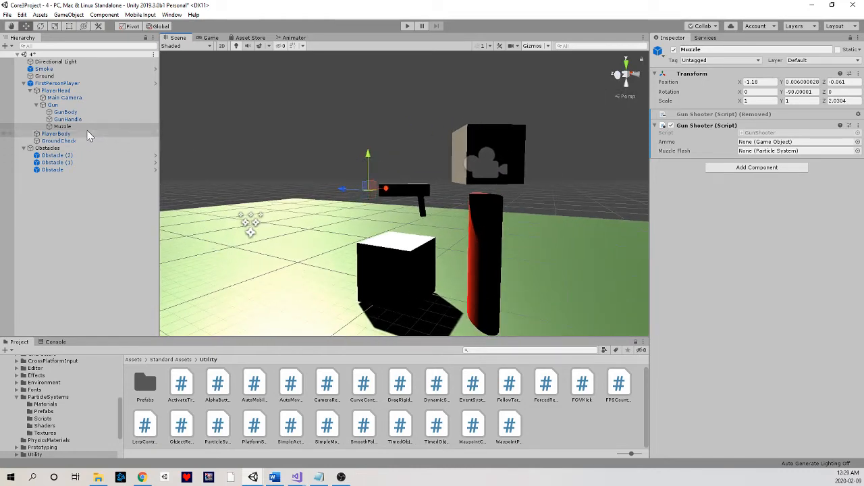
{"action": "left_click", "coordinate": [65, 83]}
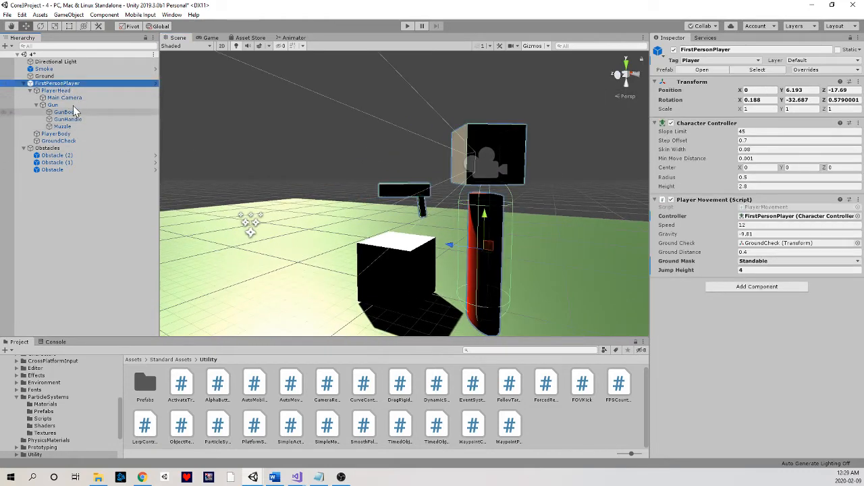
{"action": "left_click", "coordinate": [72, 105]}
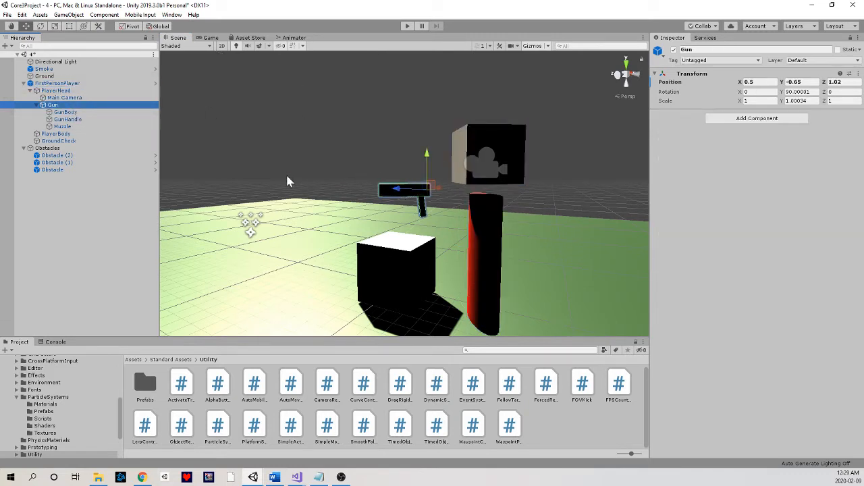
{"action": "left_click", "coordinate": [62, 126]}
{"action": "left_click_drag", "start_coordinate": [437, 186], "coordinate": [416, 174], "text": "alt"}
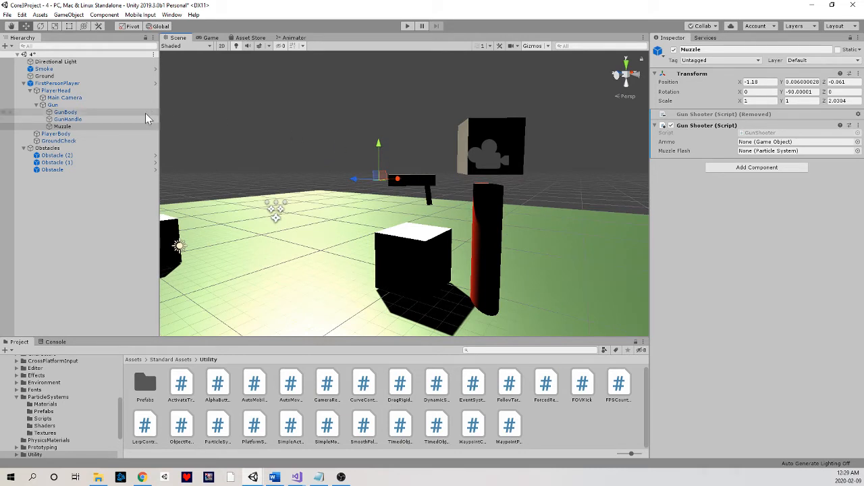
{"action": "left_click", "coordinate": [112, 106]}
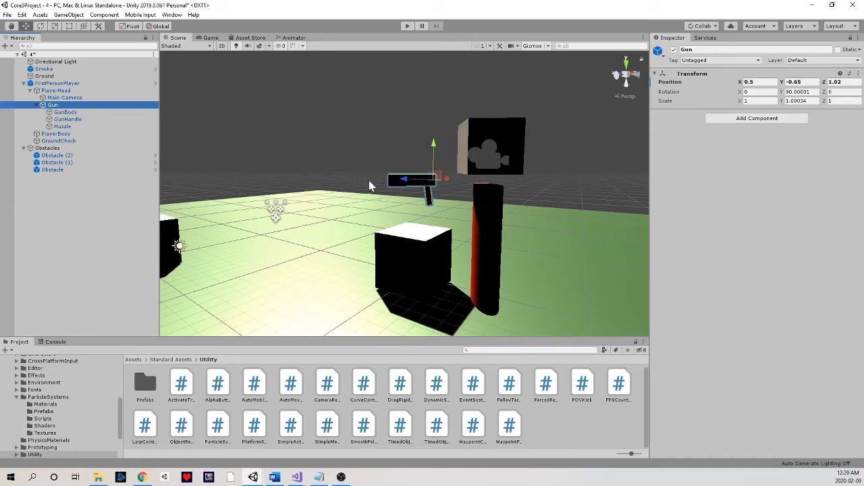
{"action": "left_click_drag", "start_coordinate": [372, 185], "coordinate": [459, 189], "text": "alt"}
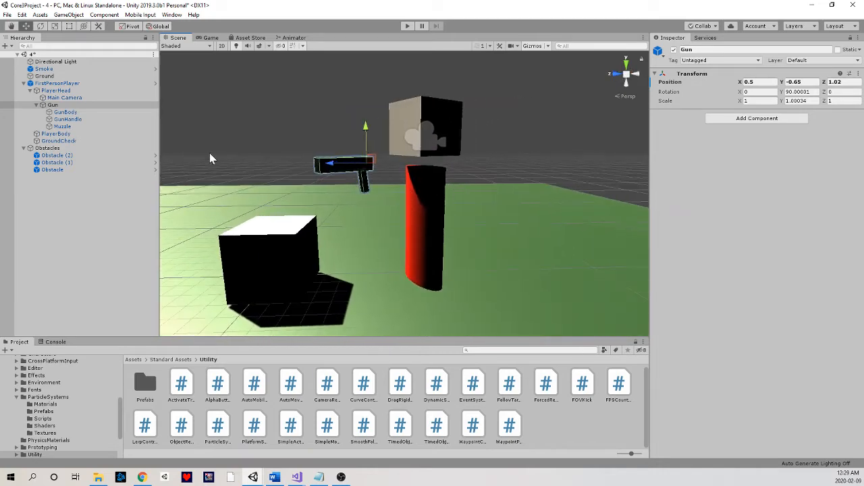
- Select the gun's Muzzle and open the GunShooter script from its Gun Shooter component in Visual Studio
{"action": "left_click", "coordinate": [96, 126]}
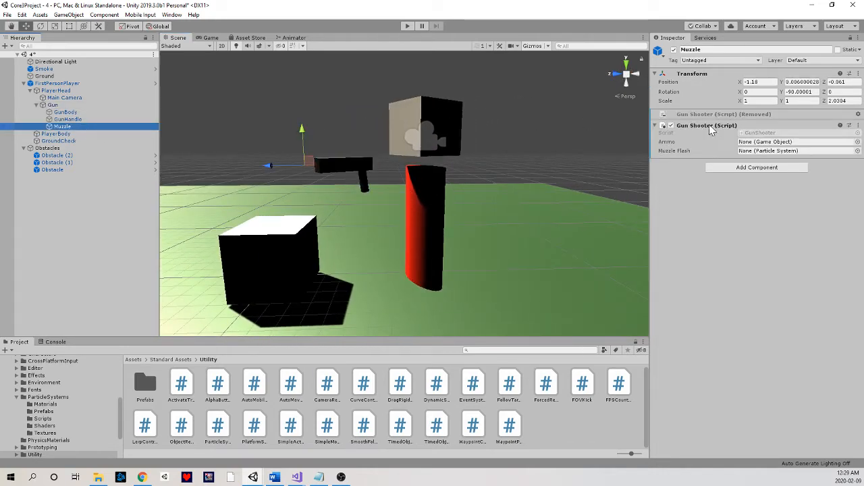
{"action": "left_click", "coordinate": [782, 133]}
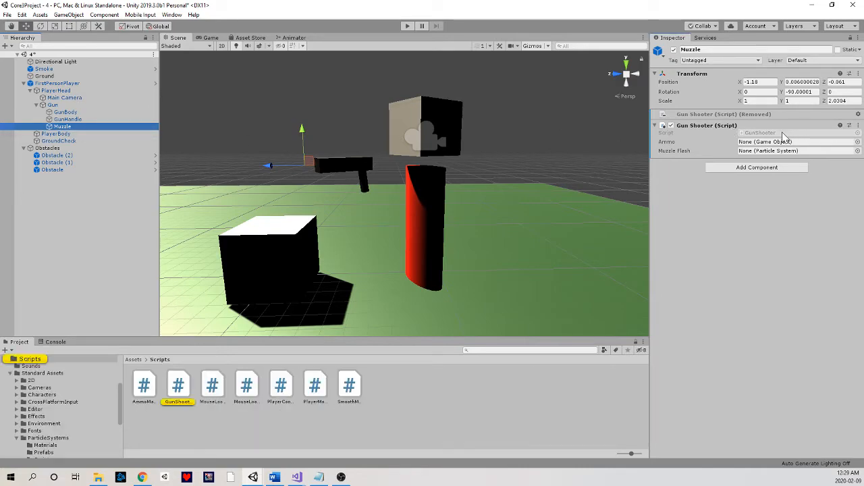
{"action": "double_click", "coordinate": [781, 133]}
- Examine the ammo and muzzleFlash fields and the mouse-button check in the Update method of GunShooter.cs
{"action": "left_click_drag", "start_coordinate": [160, 135], "coordinate": [76, 135]}
{"action": "left_click", "coordinate": [165, 135]}
{"action": "left_click_drag", "start_coordinate": [177, 135], "coordinate": [125, 135]}
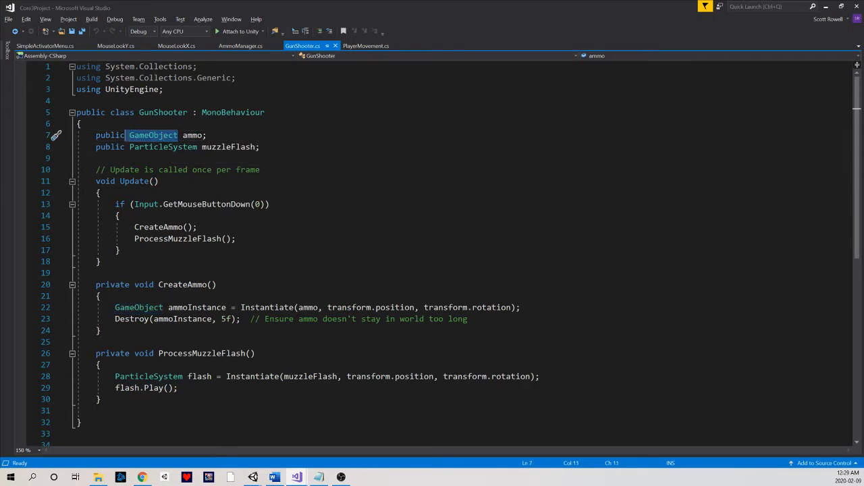
{"action": "left_click_drag", "start_coordinate": [202, 135], "coordinate": [76, 135]}
{"action": "left_click", "coordinate": [206, 136]}
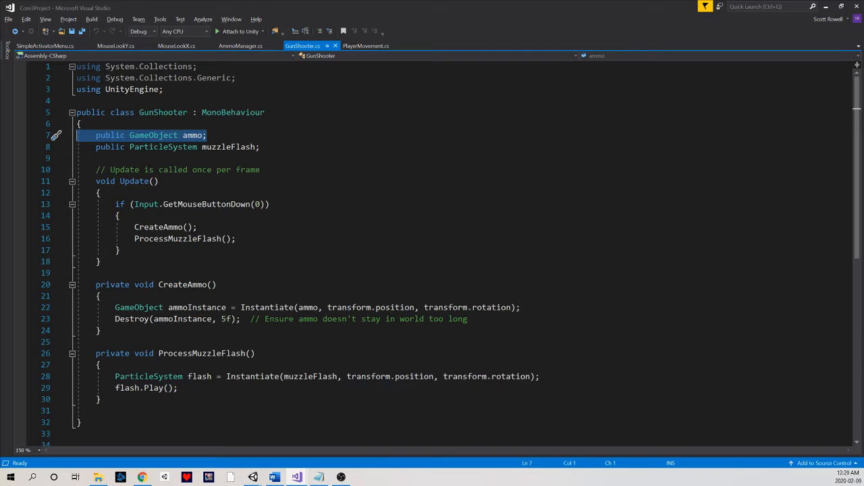
{"action": "left_click_drag", "start_coordinate": [260, 146], "coordinate": [77, 147]}
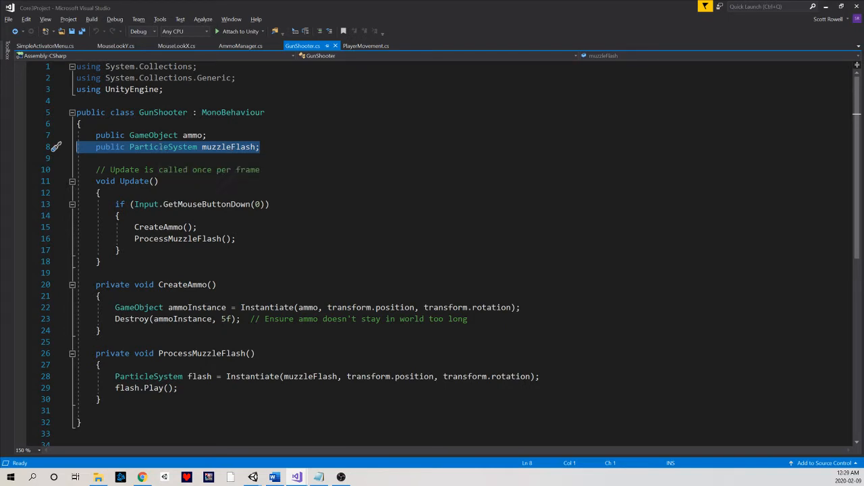
{"action": "key", "text": "End"}
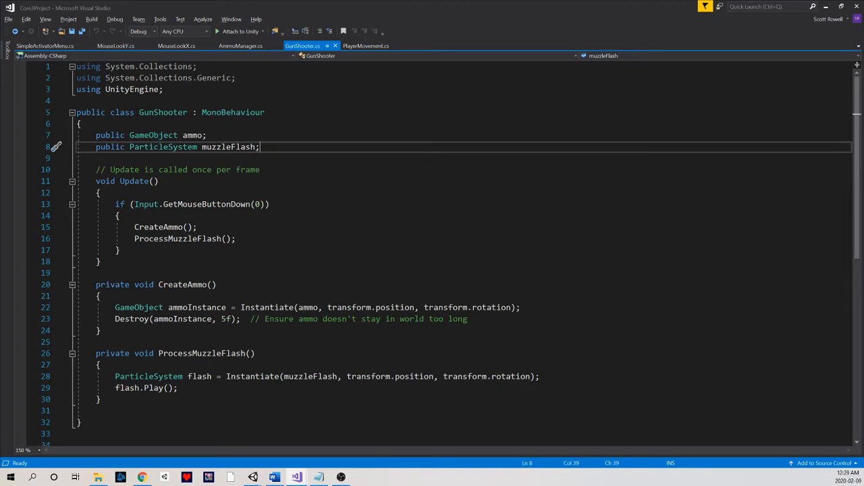
{"action": "left_click_drag", "start_coordinate": [96, 181], "coordinate": [159, 181]}
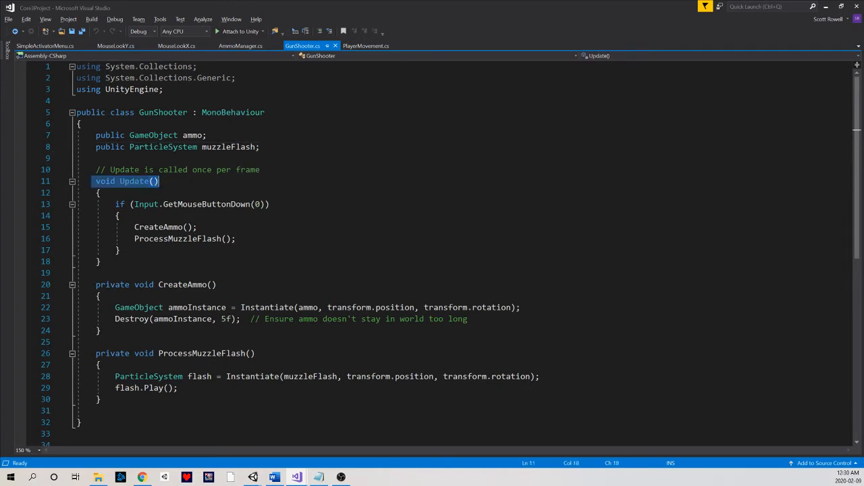
{"action": "left_click_drag", "start_coordinate": [115, 204], "coordinate": [270, 203]}
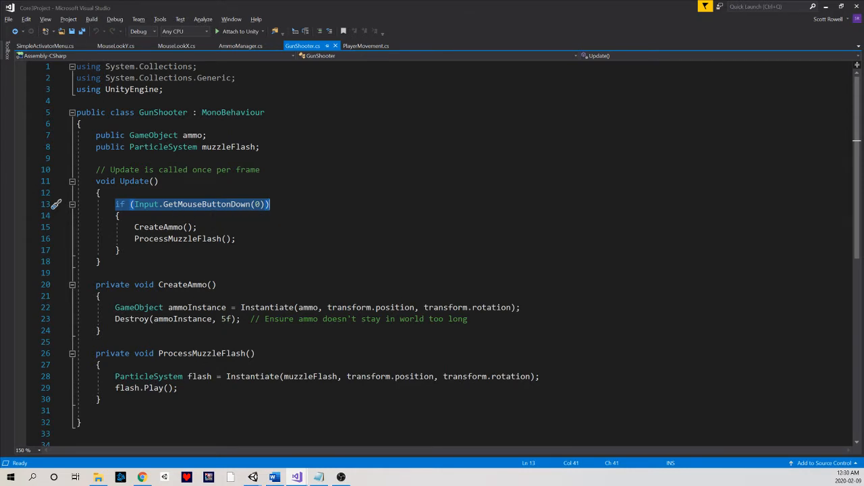
{"action": "left_click_drag", "start_coordinate": [235, 240], "coordinate": [76, 226]}
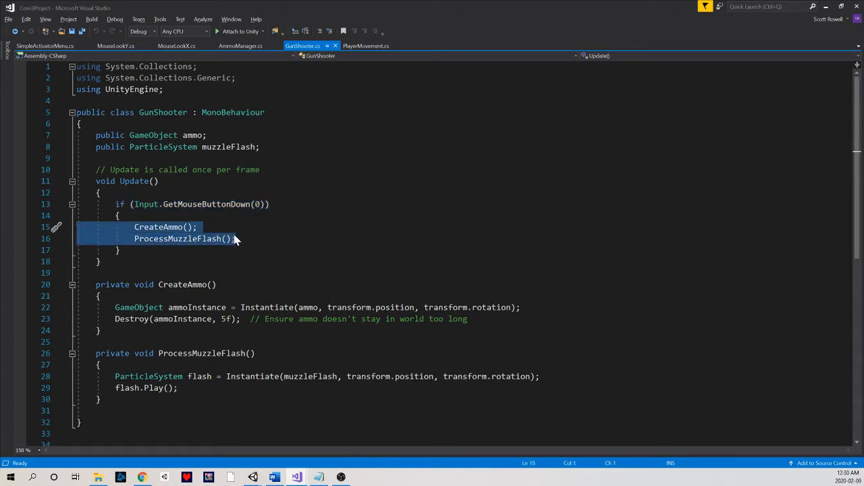
{"action": "scroll", "coordinate": [432, 249], "scroll_direction": "down", "scroll_amount": 3}
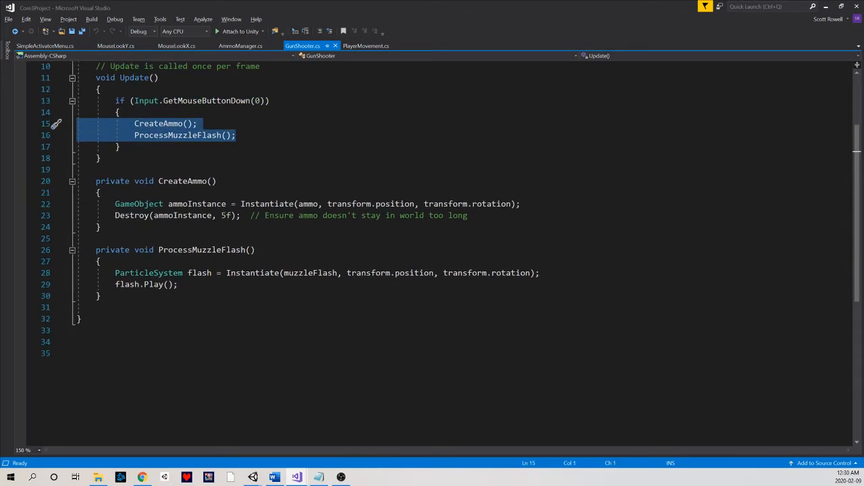
- Examine how CreateAmmo instantiates the ammo and destroys it after a delay, comparing it with the Muzzle in the Unity scene
{"action": "left_click", "coordinate": [222, 250]}
{"action": "left_click_drag", "start_coordinate": [216, 181], "coordinate": [96, 181]}
{"action": "left_click", "coordinate": [101, 193]}
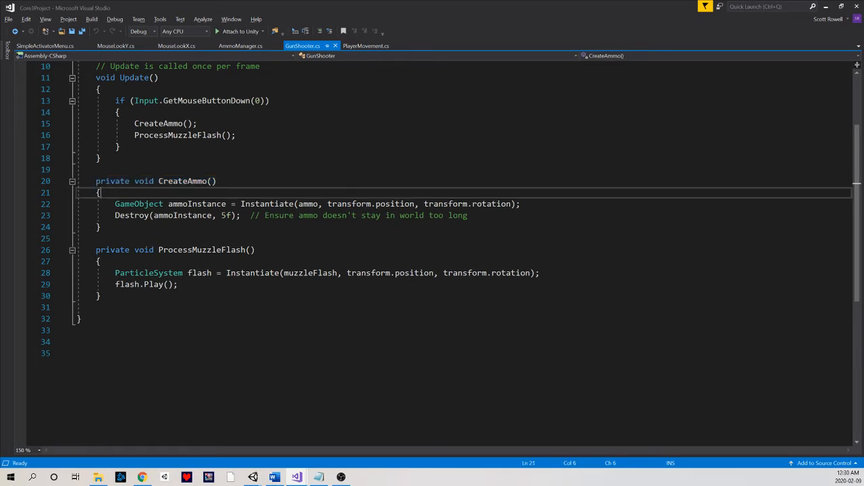
{"action": "left_click_drag", "start_coordinate": [236, 204], "coordinate": [317, 204]}
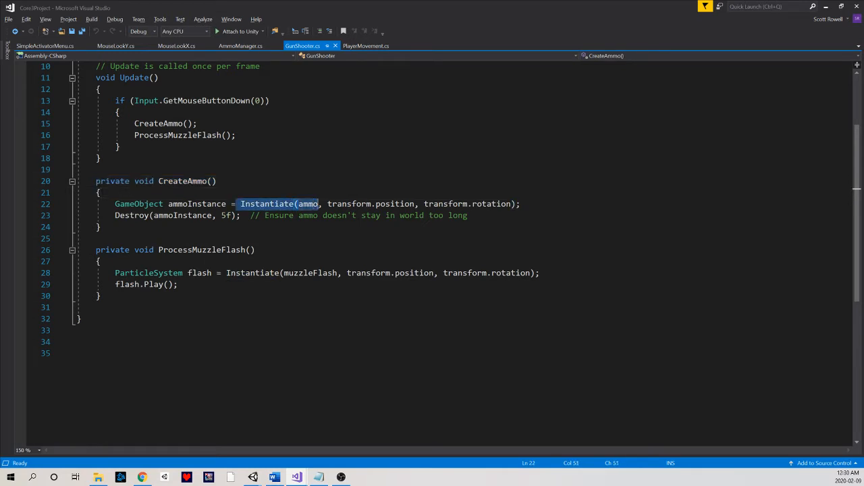
{"action": "scroll", "coordinate": [318, 203], "scroll_direction": "up", "scroll_amount": 3}
{"action": "key", "text": "alt+Tab"}
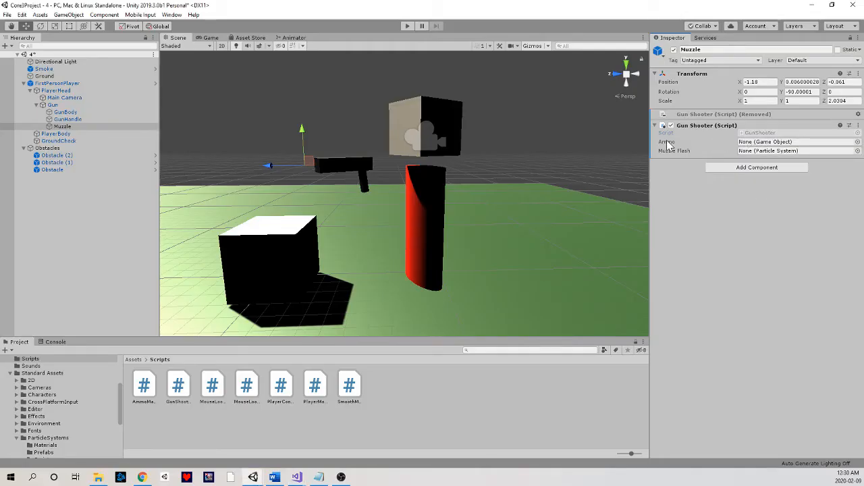
{"action": "key", "text": "alt+Tab"}
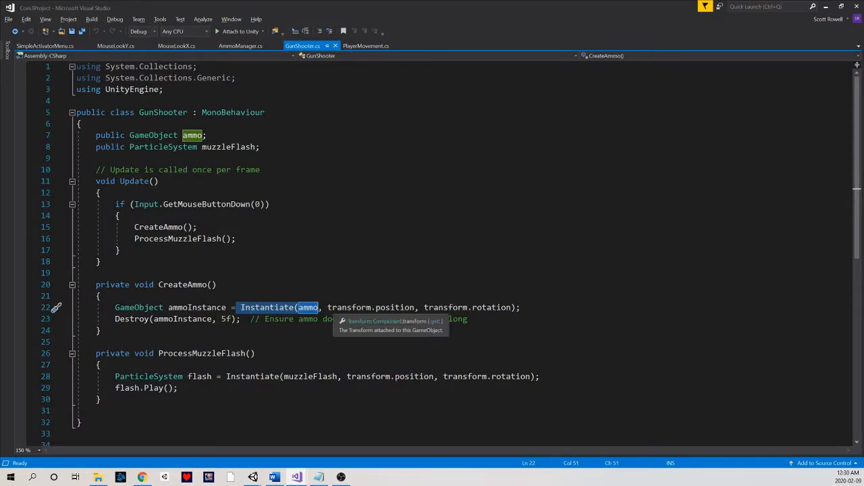
{"action": "left_click_drag", "start_coordinate": [328, 307], "coordinate": [516, 307]}
{"action": "key", "text": "alt+Tab"}
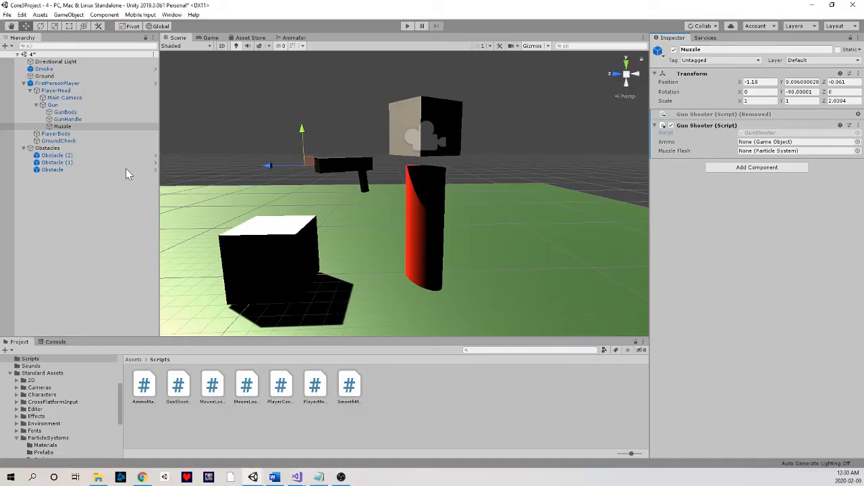
{"action": "scroll", "coordinate": [295, 154], "scroll_direction": "up", "scroll_amount": 2}
{"action": "left_click_drag", "start_coordinate": [295, 150], "coordinate": [414, 147], "text": "alt"}
{"action": "key", "text": "alt+Tab"}
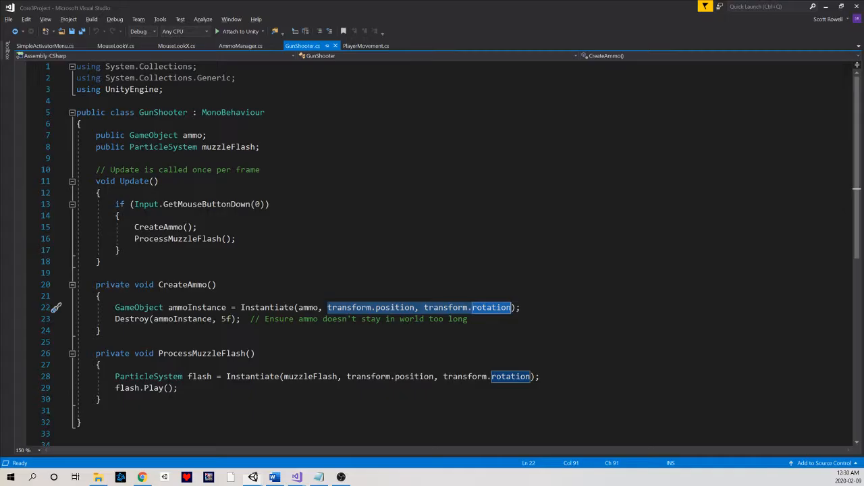
{"action": "scroll", "coordinate": [440, 316], "scroll_direction": "down", "scroll_amount": 2}
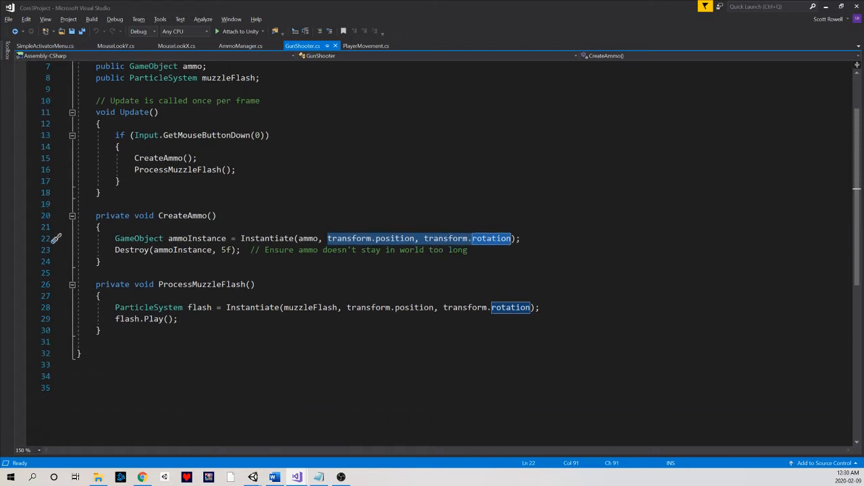
{"action": "left_click_drag", "start_coordinate": [115, 249], "coordinate": [231, 250]}
{"action": "double_click", "coordinate": [229, 249]}
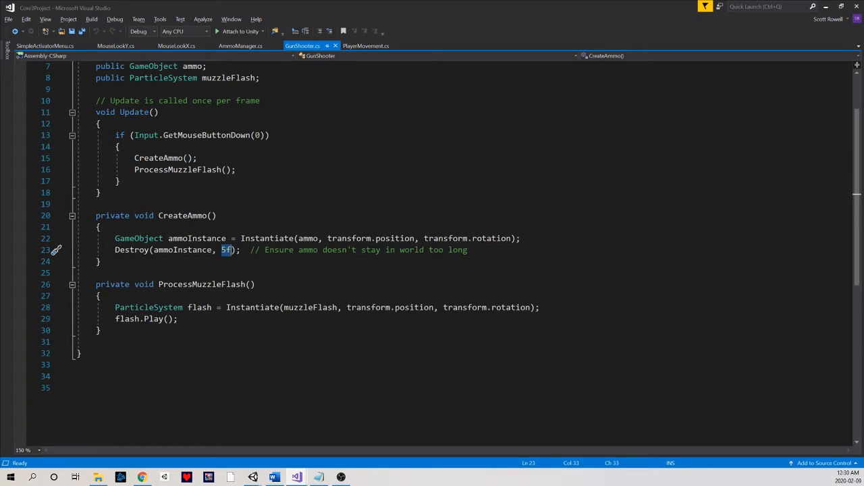
{"action": "key", "text": "alt+Tab"}
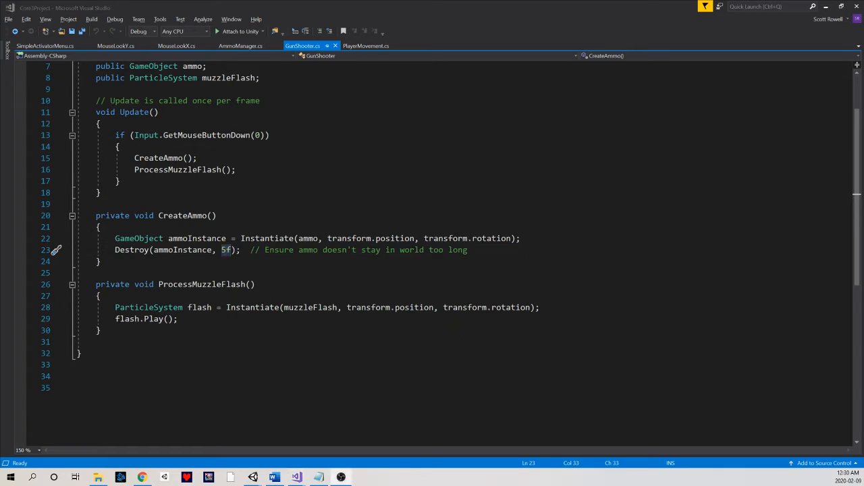
- Examine how ProcessMuzzleFlash instantiates and plays the particle system, comparing it with the instance handling in CreateAmmo
{"action": "left_click", "coordinate": [193, 284]}
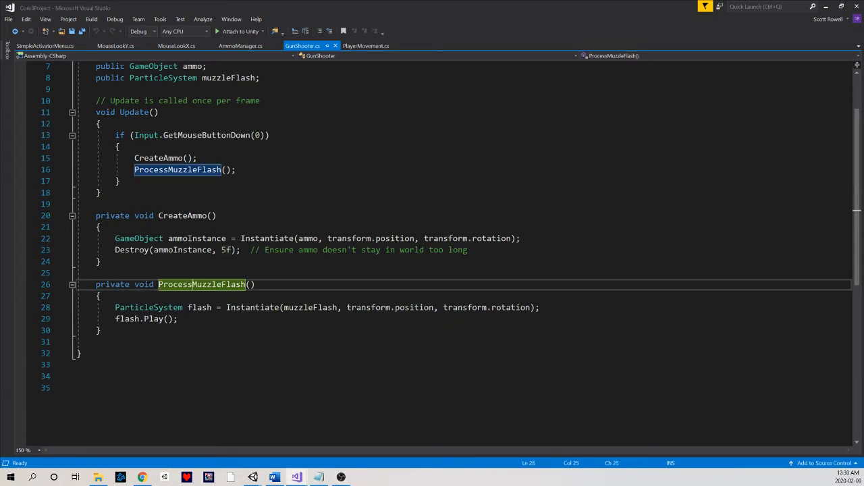
{"action": "left_click", "coordinate": [178, 319]}
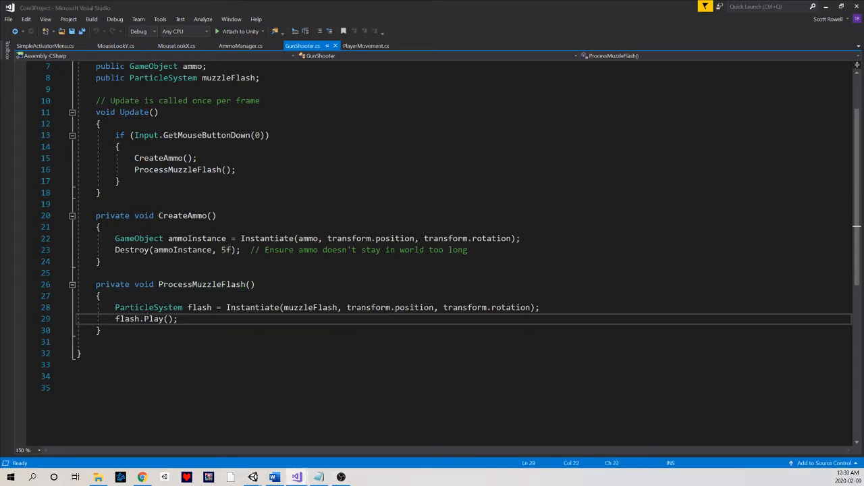
{"action": "left_click_drag", "start_coordinate": [241, 238], "coordinate": [115, 241]}
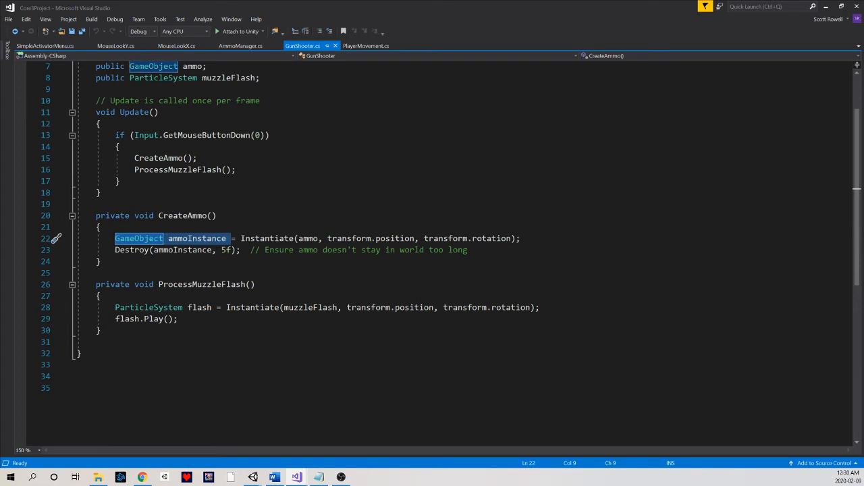
{"action": "left_click_drag", "start_coordinate": [115, 250], "coordinate": [240, 250]}
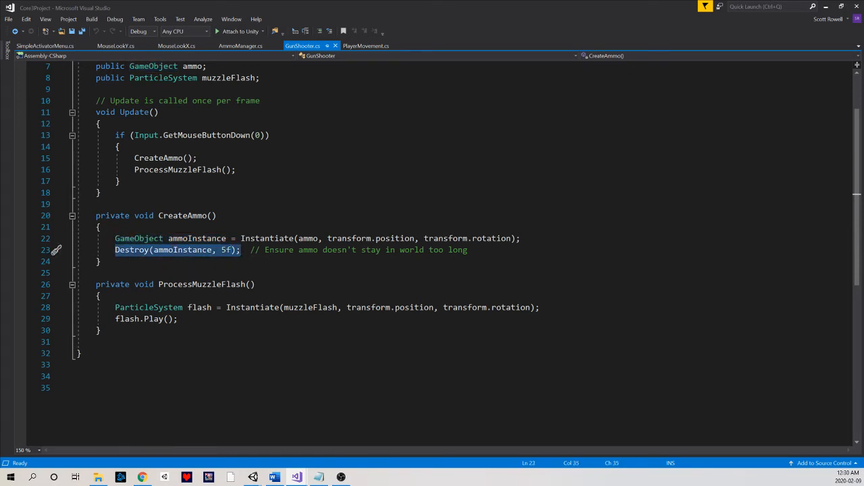
{"action": "left_click_drag", "start_coordinate": [115, 308], "coordinate": [216, 308]}
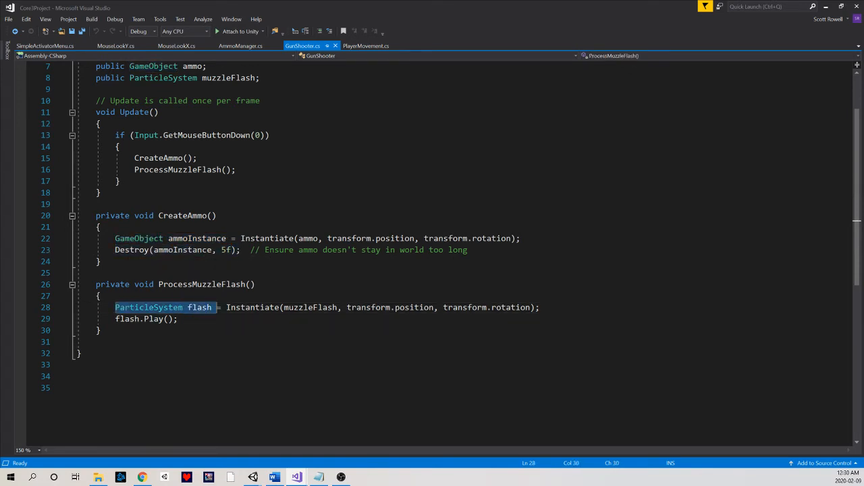
{"action": "left_click", "coordinate": [231, 308]}
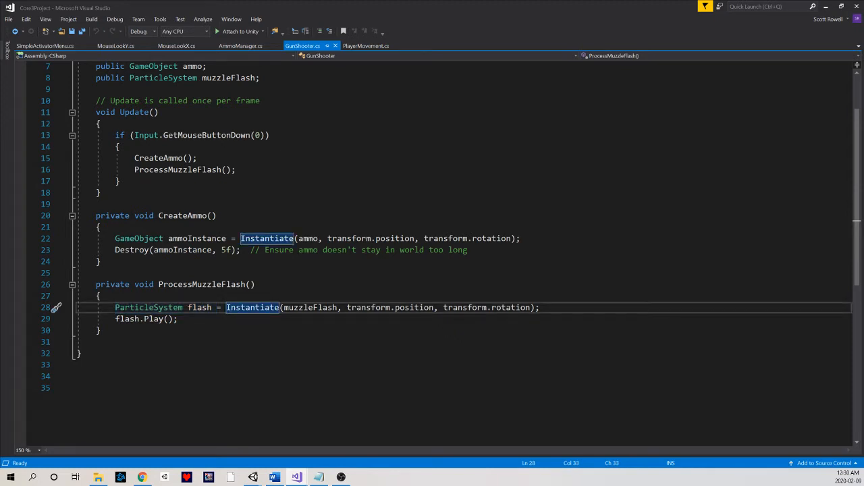
{"action": "left_click_drag", "start_coordinate": [216, 308], "coordinate": [337, 308]}
{"action": "scroll", "coordinate": [337, 308], "scroll_direction": "up", "scroll_amount": 2}
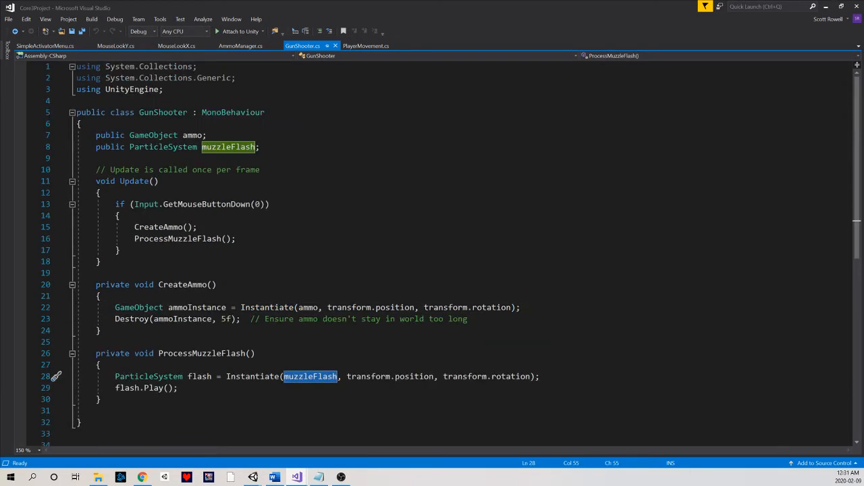
{"action": "scroll", "coordinate": [337, 270], "scroll_direction": "down", "scroll_amount": 1}
{"action": "left_click_drag", "start_coordinate": [347, 341], "coordinate": [534, 342]}
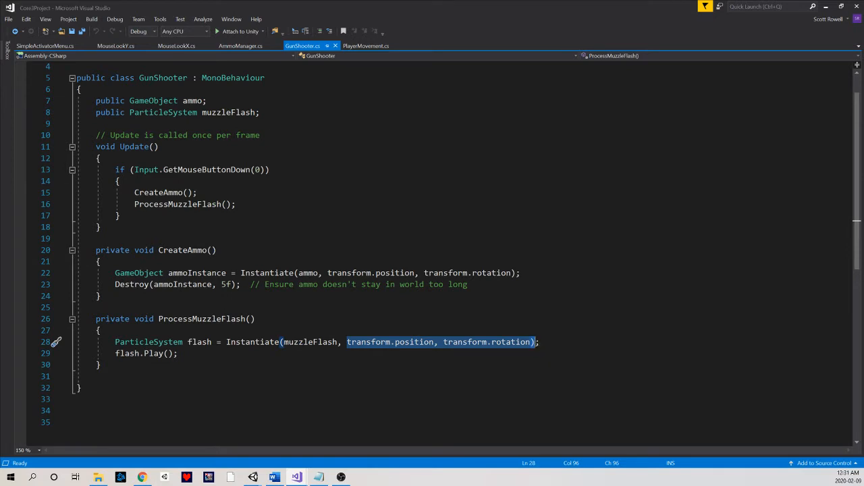
{"action": "left_click_drag", "start_coordinate": [178, 353], "coordinate": [207, 341]}
{"action": "left_click", "coordinate": [178, 353]}
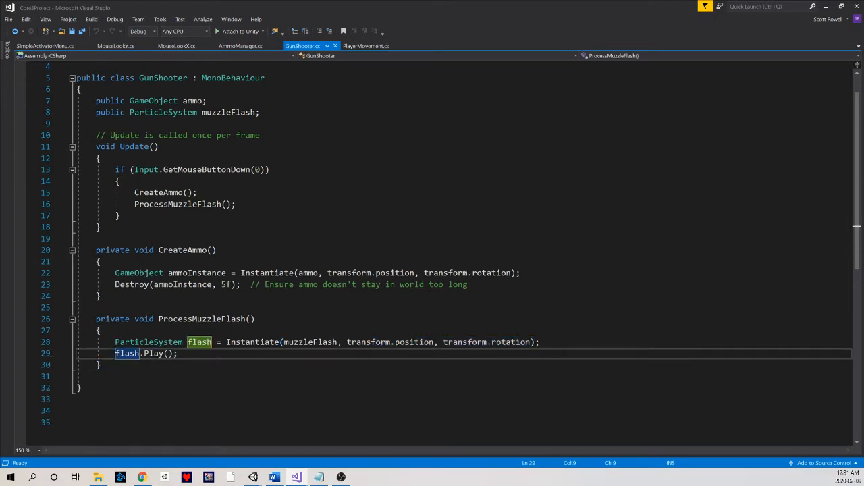
{"action": "key", "text": "Return"}
{"action": "type", "text": "flash."}
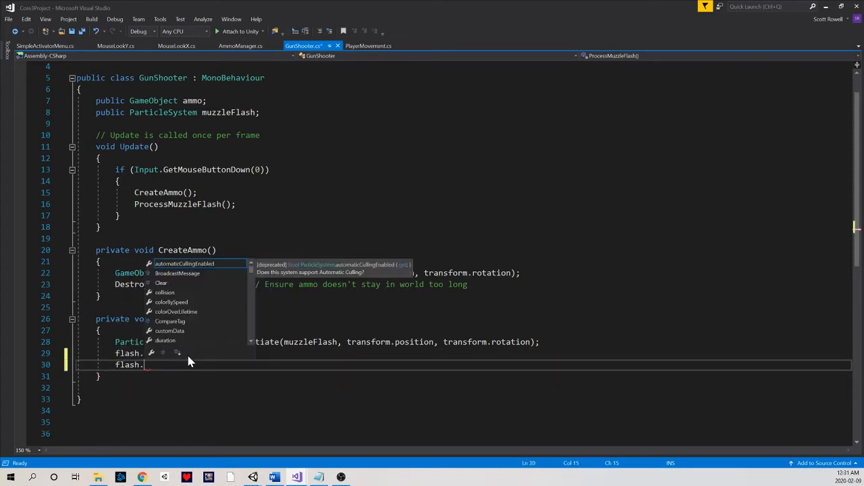
{"action": "scroll", "coordinate": [211, 303], "scroll_direction": "down", "scroll_amount": 8}
{"action": "key", "text": "Escape"}
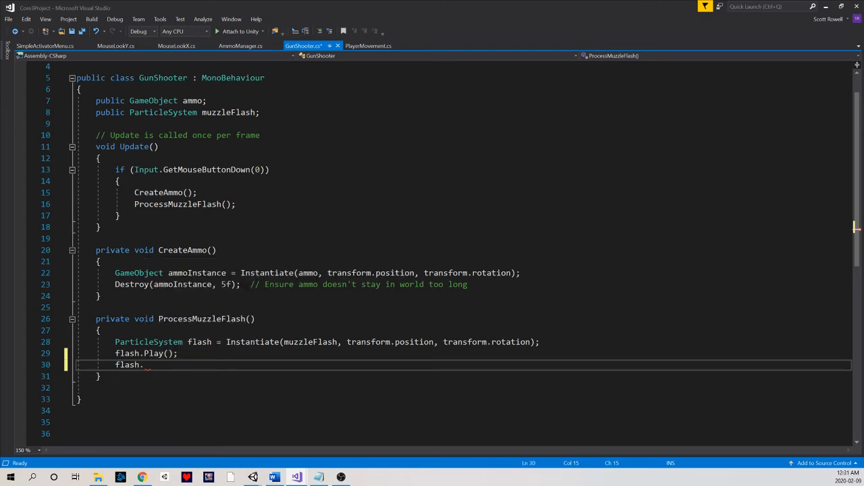
{"action": "key", "text": "shift+Home"}
{"action": "key", "text": "BackSpace"}
{"action": "key", "text": "BackSpace"}
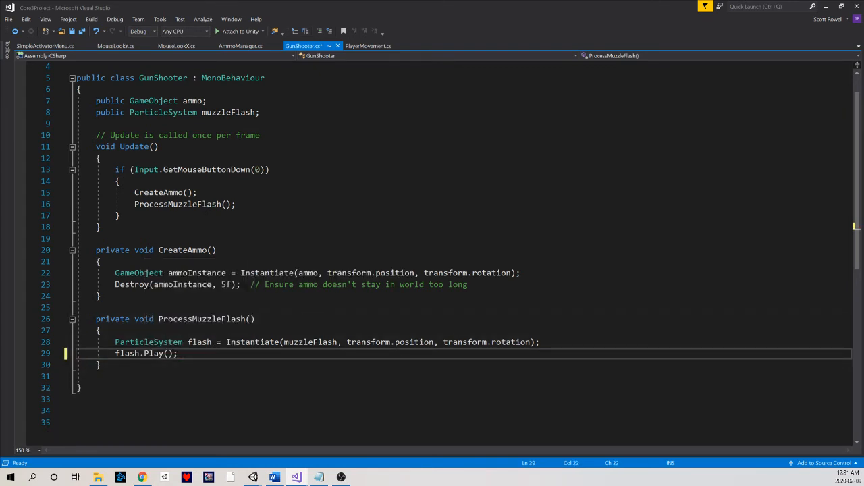
- Review the Destroy call in CreateAmmo against the flash.Play() call and save GunShooter.cs
{"action": "key", "text": "shift+Left"}
{"action": "key", "text": "shift+Left"}
{"action": "key", "text": "shift+Left"}
{"action": "key", "text": "shift+Left"}
{"action": "key", "text": "shift+Left"}
{"action": "key", "text": "shift+Left"}
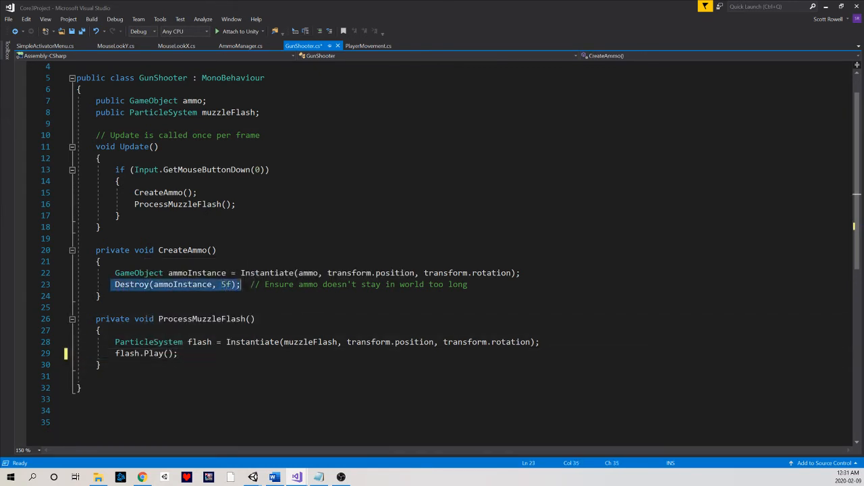
{"action": "key", "text": "shift+Left"}
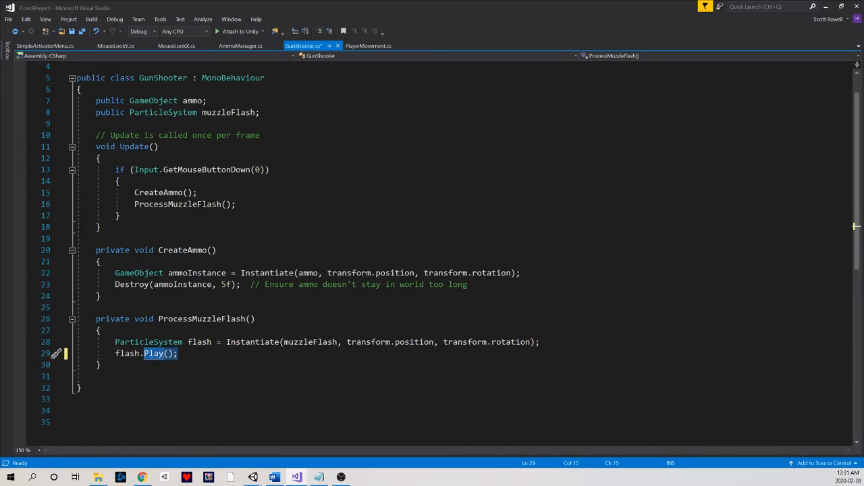
{"action": "key", "text": "End"}
{"action": "key", "text": "ctrl+s"}
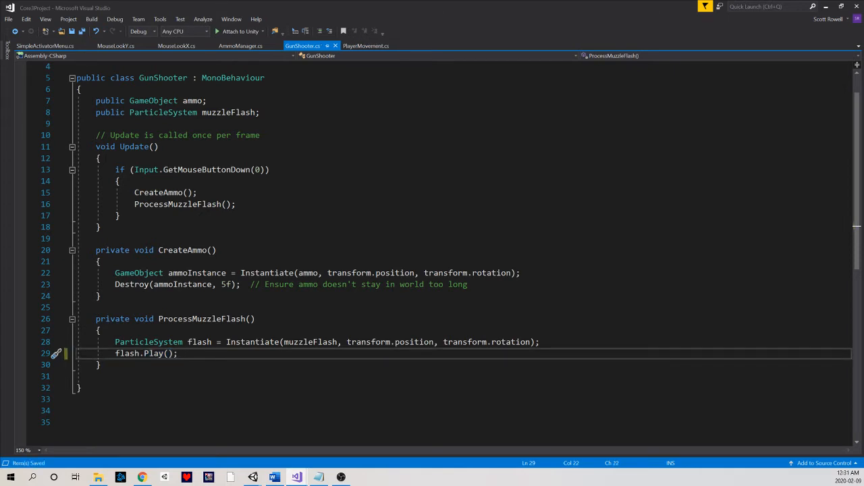
{"action": "scroll", "coordinate": [432, 250], "scroll_direction": "up", "scroll_amount": 1}
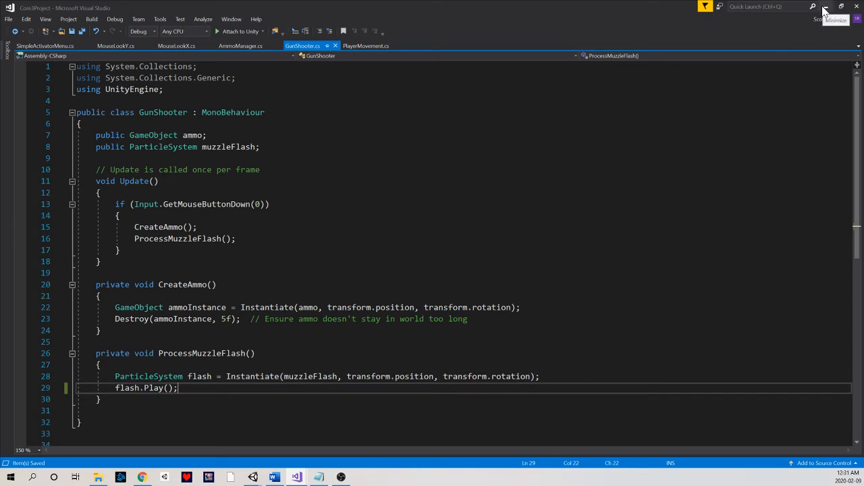
- Recheck the mouse-button condition in GunShooter.cs, switch back to Unity and view the Muzzle in the scene
{"action": "left_click_drag", "start_coordinate": [270, 204], "coordinate": [114, 204]}
{"action": "left_click", "coordinate": [120, 215]}
{"action": "left_click", "coordinate": [824, 7]}
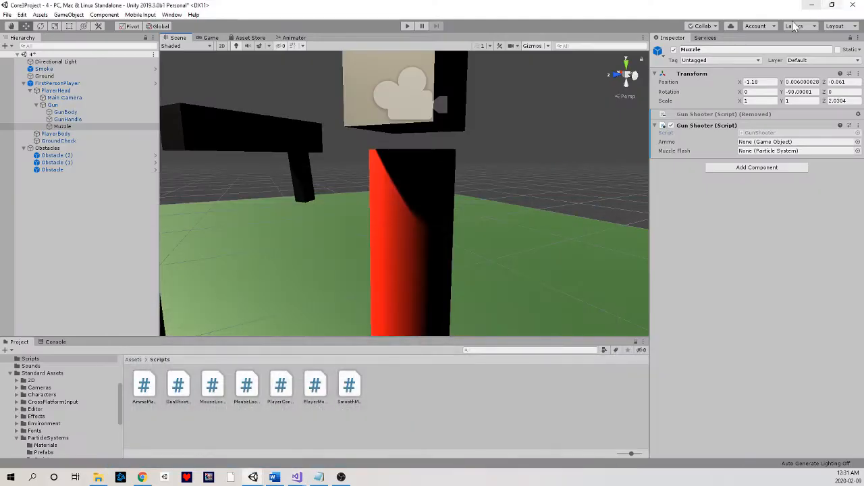
{"action": "left_click_drag", "start_coordinate": [493, 291], "coordinate": [378, 247], "text": "alt"}
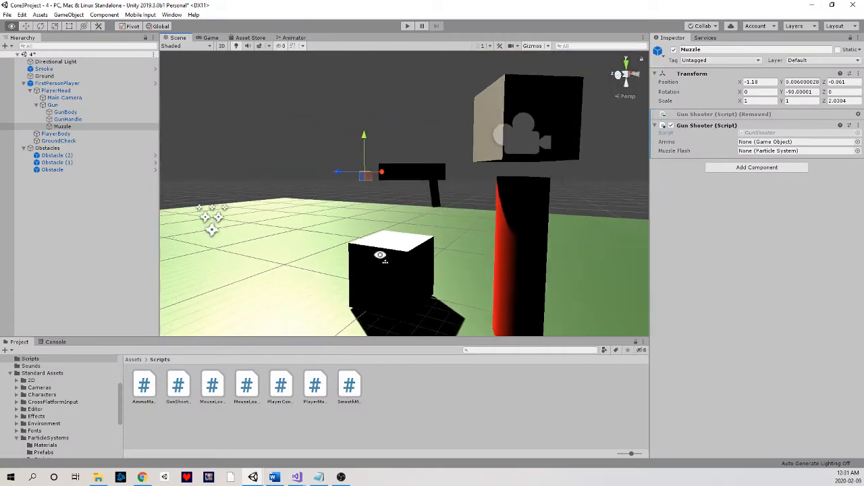
- Place the Bullet from the project's Prefabs folder in the scene and move it to about Y 1.31, Z 1.83
{"action": "scroll", "coordinate": [60, 383], "scroll_direction": "up", "scroll_amount": 3}
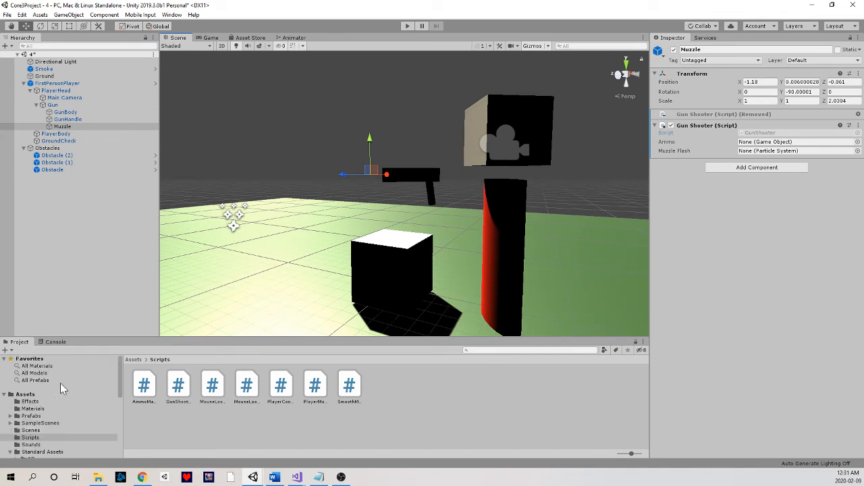
{"action": "left_click", "coordinate": [41, 416]}
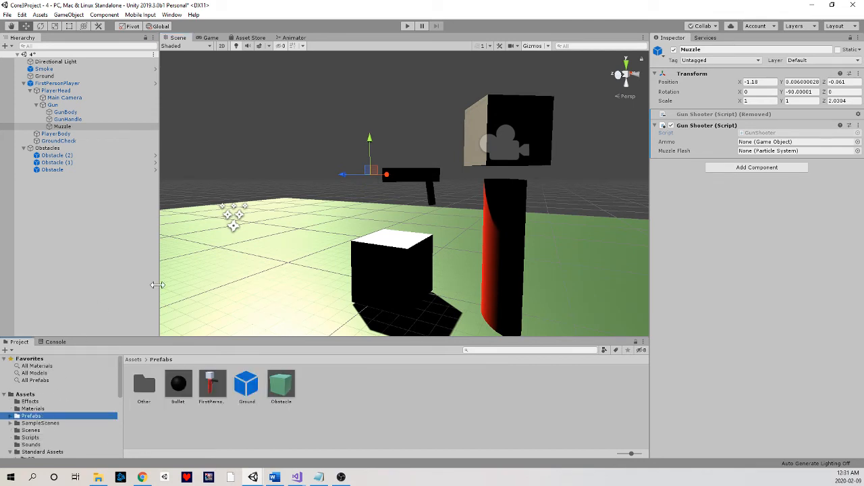
{"action": "left_click_drag", "start_coordinate": [178, 388], "coordinate": [228, 264]}
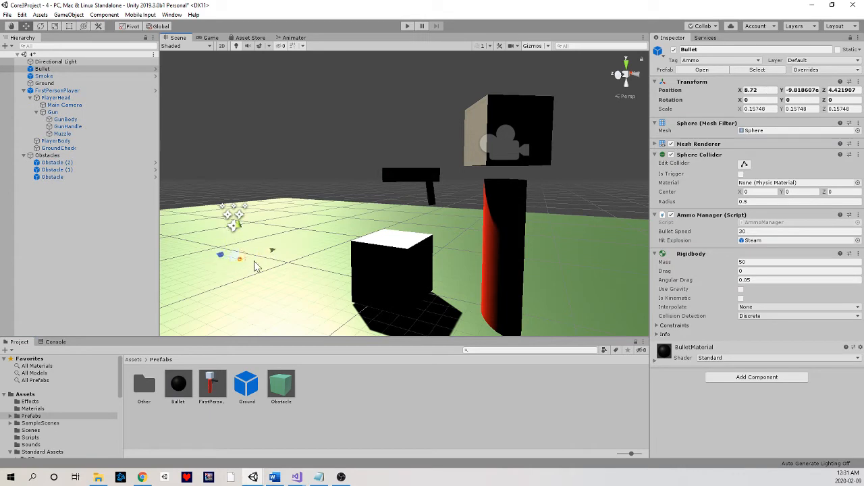
{"action": "key", "text": "f"}
{"action": "left_click_drag", "start_coordinate": [257, 253], "coordinate": [490, 223]}
{"action": "left_click", "coordinate": [403, 111]}
{"action": "left_click_drag", "start_coordinate": [402, 111], "coordinate": [468, 222], "text": "alt"}
{"action": "left_click", "coordinate": [403, 284]}
{"action": "left_click_drag", "start_coordinate": [403, 283], "coordinate": [475, 237], "text": "alt"}
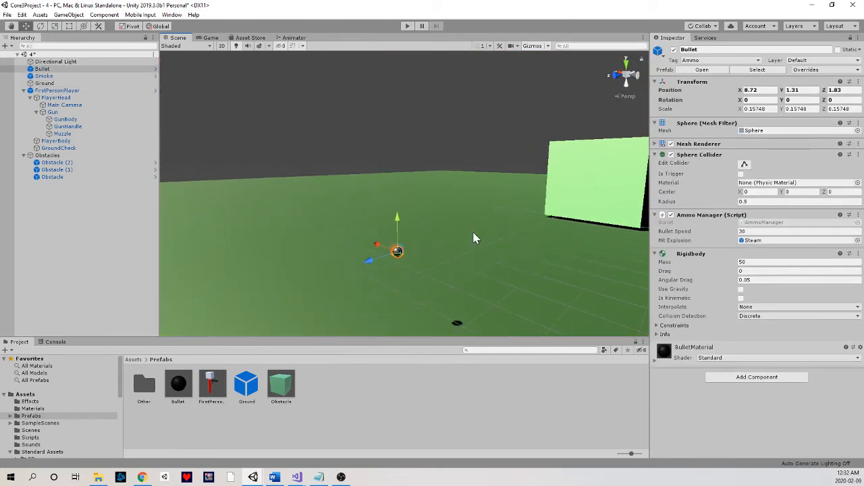
- Review the Bullet's Sphere Collider and the Bullet Speed in its Ammo Manager script, collapsing both components
{"action": "left_click", "coordinate": [655, 156]}
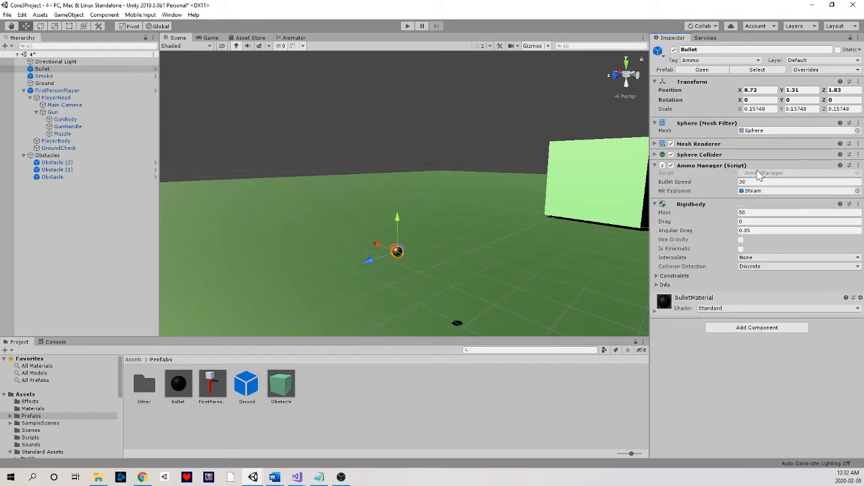
{"action": "left_click", "coordinate": [743, 182]}
{"action": "left_click", "coordinate": [656, 165]}
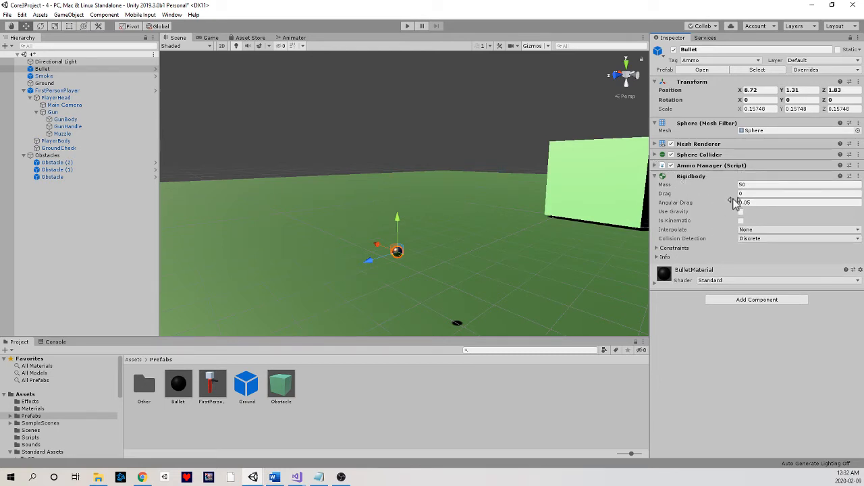
- Compare the Bullet's Rigidbody and tag settings with those of the Ground and Obstacle (1)
{"action": "left_click", "coordinate": [513, 181]}
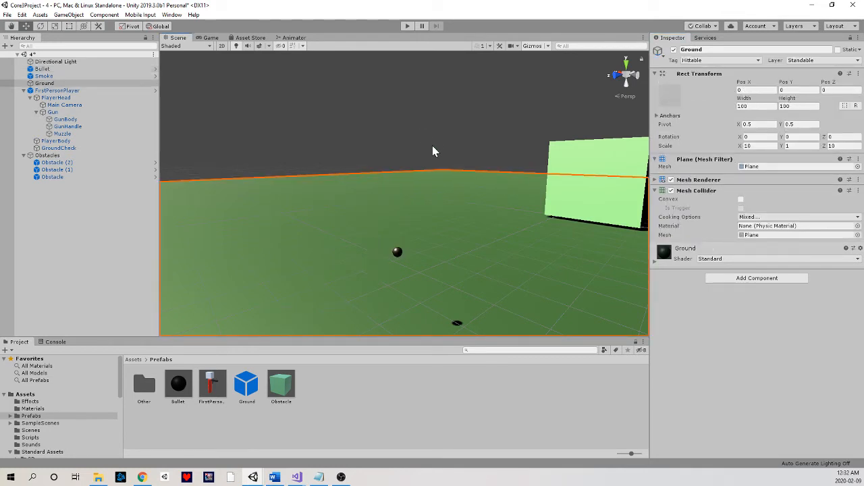
{"action": "left_click", "coordinate": [398, 253]}
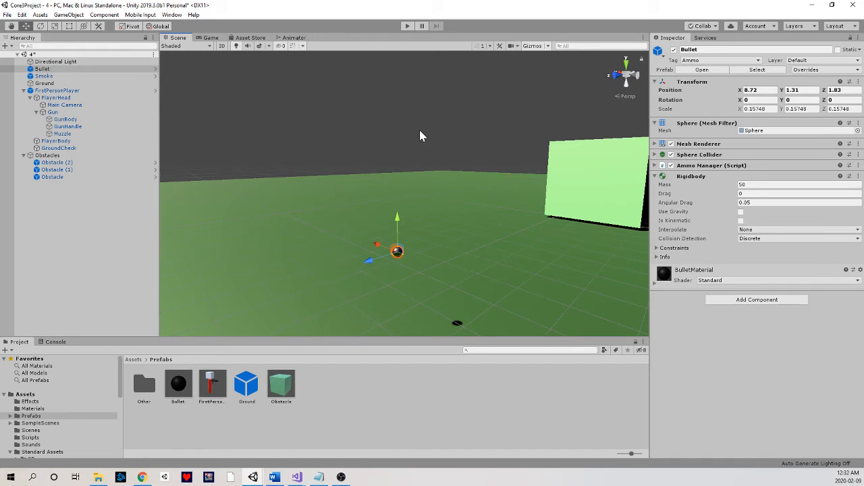
{"action": "right_click_drag", "start_coordinate": [420, 136], "coordinate": [382, 133]}
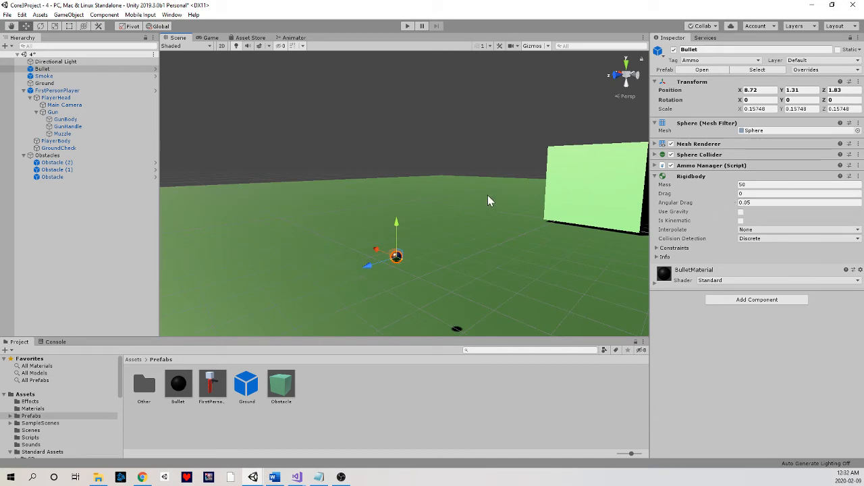
{"action": "left_click", "coordinate": [570, 195]}
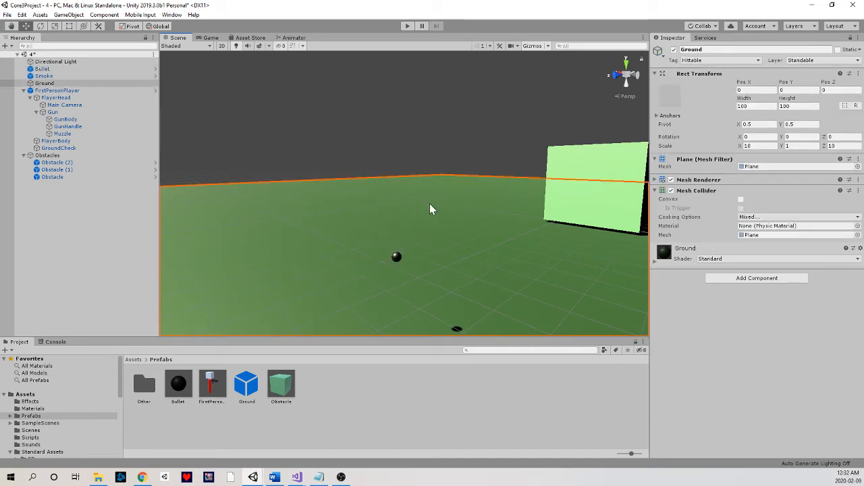
{"action": "left_click", "coordinate": [593, 160]}
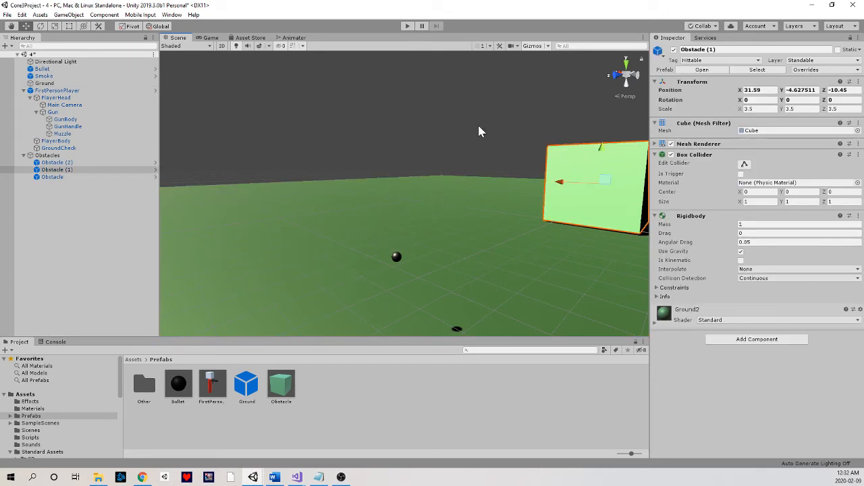
{"action": "left_click_drag", "start_coordinate": [478, 129], "coordinate": [505, 127], "text": "alt"}
{"action": "left_click", "coordinate": [351, 254]}
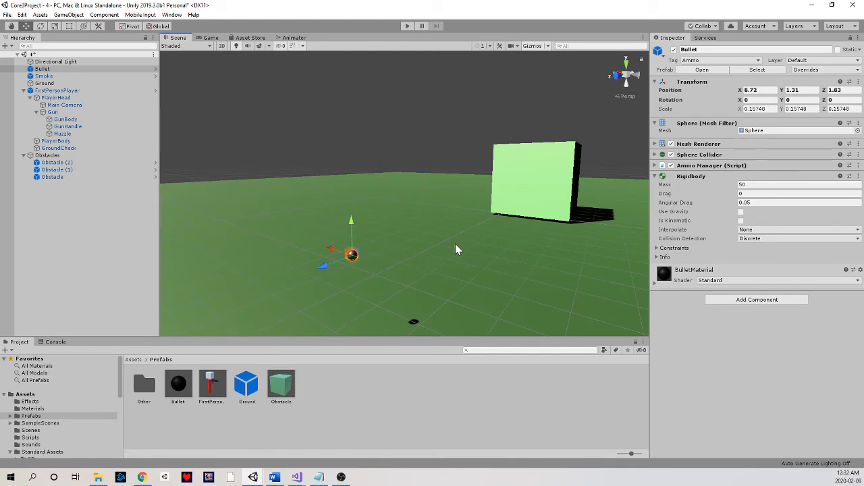
- Check the Use Gravity option on the Bullet's Rigidbody and delete the Bullet from the scene
{"action": "left_click", "coordinate": [740, 212]}
{"action": "left_click", "coordinate": [75, 69]}
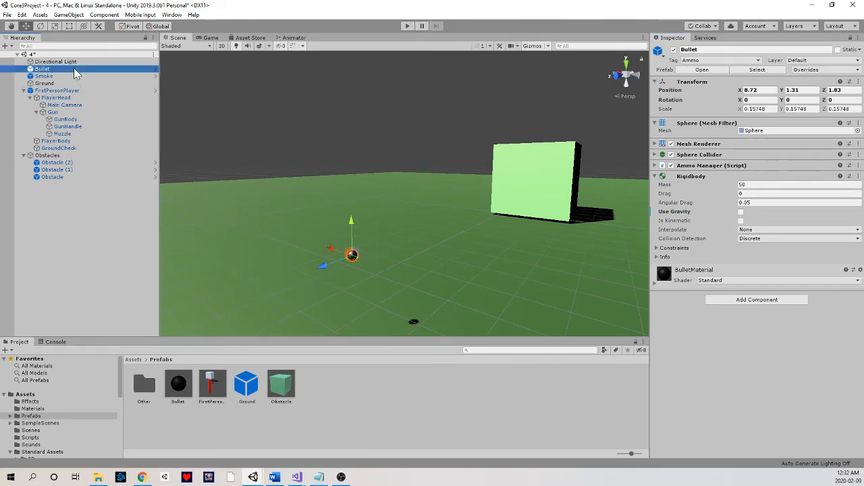
{"action": "key", "text": "Delete"}
- Assign the Bullet prefab as the Ammo of the Muzzle's Gun Shooter script
{"action": "left_click_drag", "start_coordinate": [341, 208], "coordinate": [168, 192], "text": "alt"}
{"action": "left_click", "coordinate": [73, 129]}
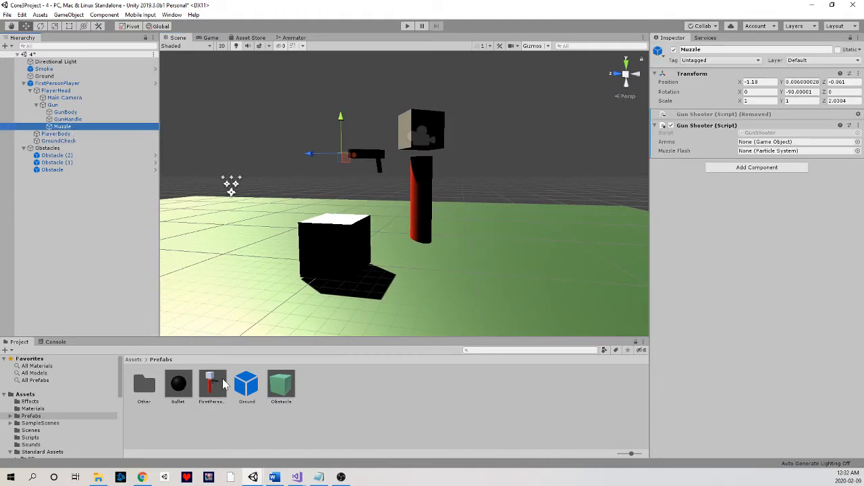
{"action": "left_click_drag", "start_coordinate": [178, 383], "coordinate": [760, 144]}
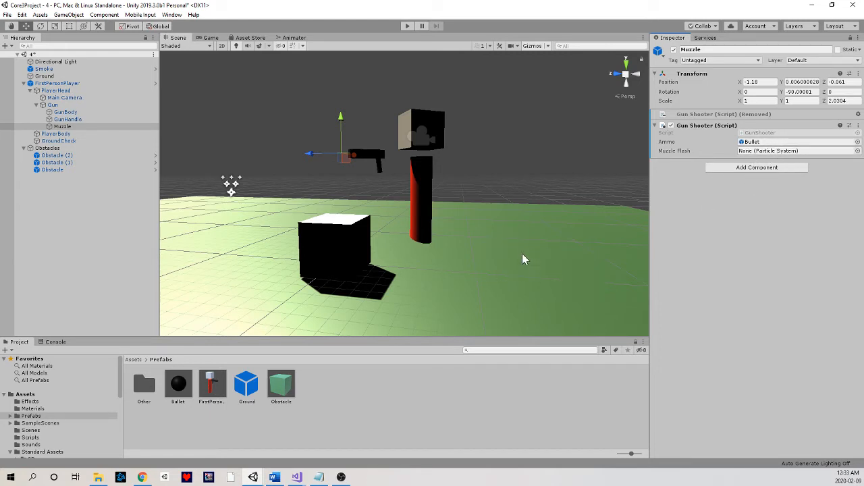
- Preview the DustStorm prefab from the Standard Assets ParticleSystems folder in the scene and delete it
{"action": "right_click_drag", "start_coordinate": [522, 259], "coordinate": [479, 284]}
{"action": "scroll", "coordinate": [74, 427], "scroll_direction": "down", "scroll_amount": 5}
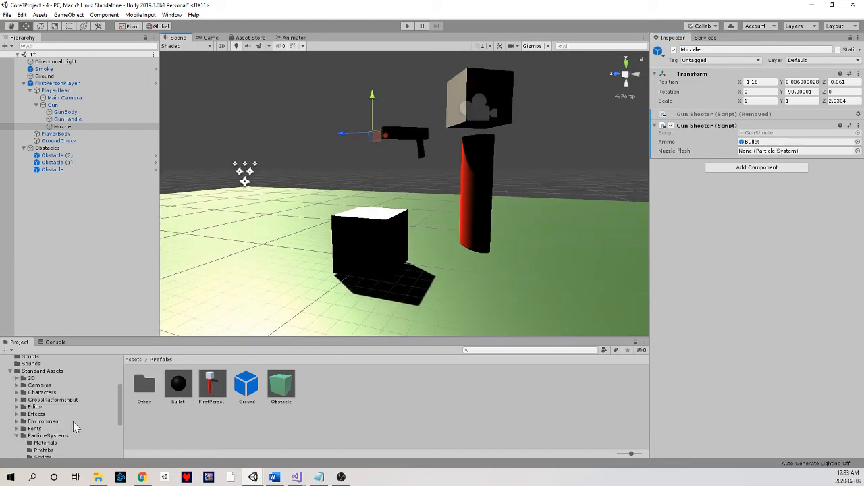
{"action": "left_click", "coordinate": [39, 436]}
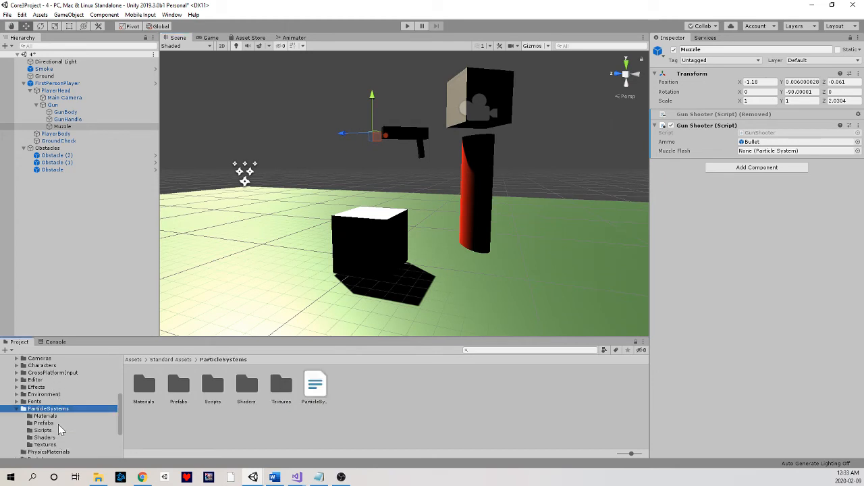
{"action": "left_click", "coordinate": [54, 423]}
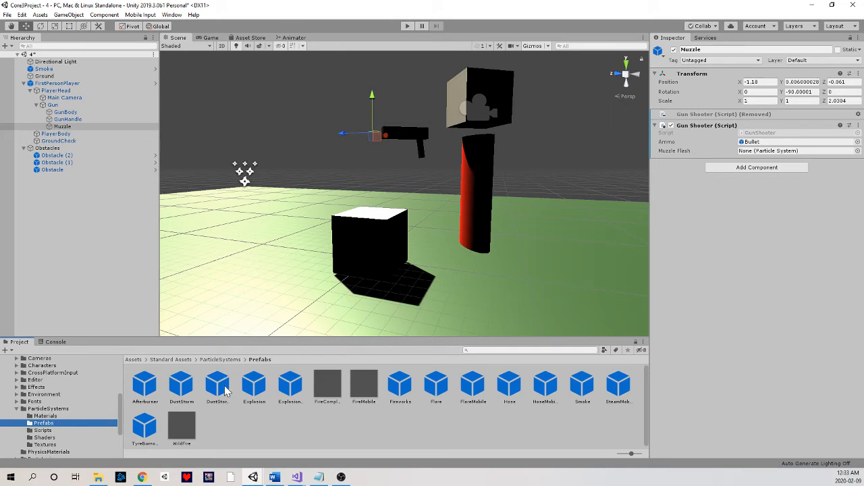
{"action": "left_click_drag", "start_coordinate": [187, 393], "coordinate": [509, 207]}
{"action": "left_click_drag", "start_coordinate": [425, 256], "coordinate": [102, 143], "text": "alt"}
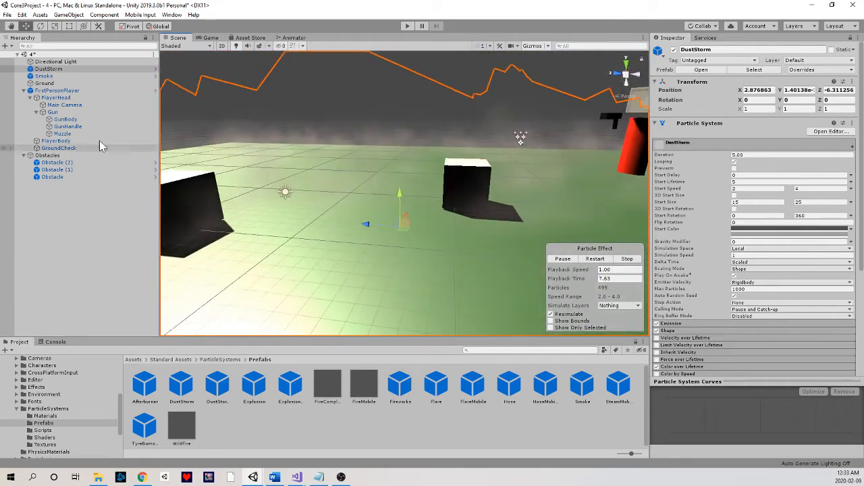
{"action": "key", "text": "Delete"}
- Examine the existing Smoke object's particle effect and settings in the scene
{"action": "left_click", "coordinate": [57, 70]}
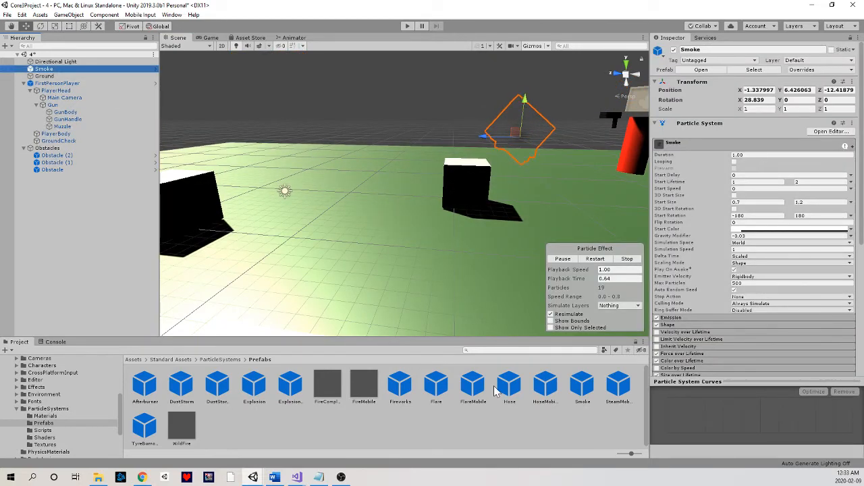
{"action": "left_click_drag", "start_coordinate": [391, 213], "coordinate": [391, 163], "text": "alt"}
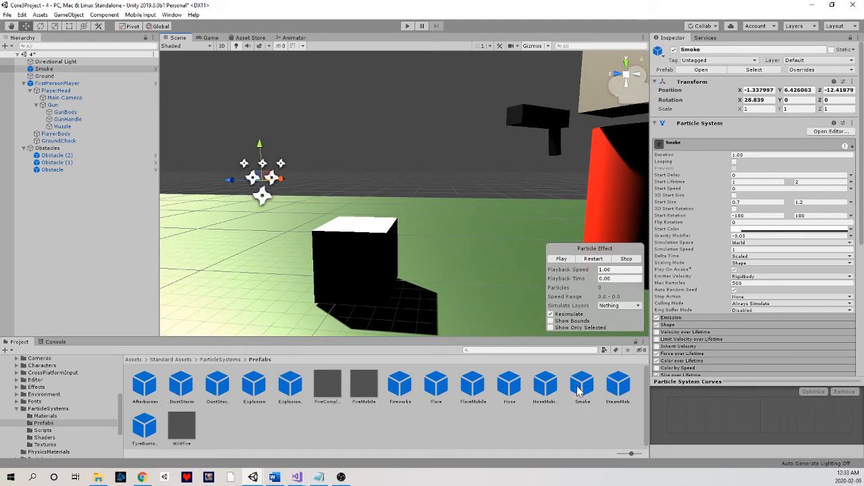
{"action": "left_click_drag", "start_coordinate": [344, 185], "coordinate": [363, 189], "text": "alt"}
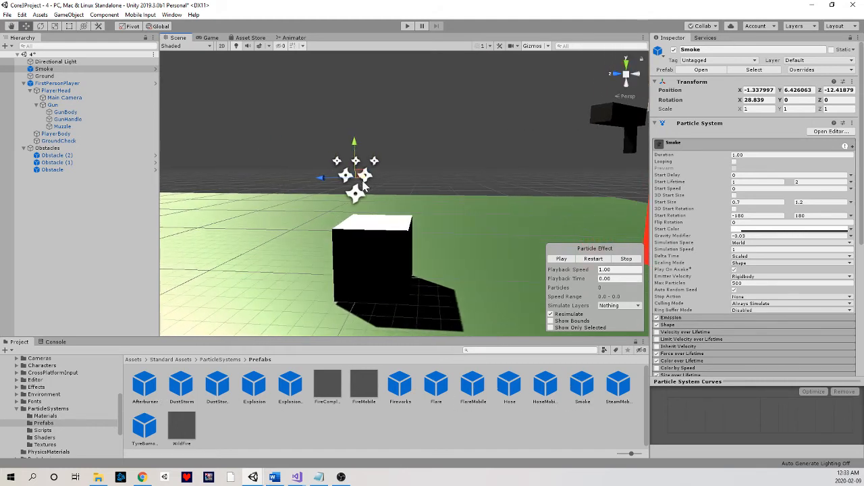
{"action": "left_click", "coordinate": [383, 135]}
{"action": "left_click_drag", "start_coordinate": [384, 135], "coordinate": [412, 133], "text": "alt"}
- Place the Standard Assets Smoke prefab in the scene and save it as an original prefab in the Assets folder
{"action": "left_click_drag", "start_coordinate": [582, 386], "coordinate": [262, 257]}
{"action": "key", "text": "w"}
{"action": "right_click_drag", "start_coordinate": [324, 239], "coordinate": [439, 295]}
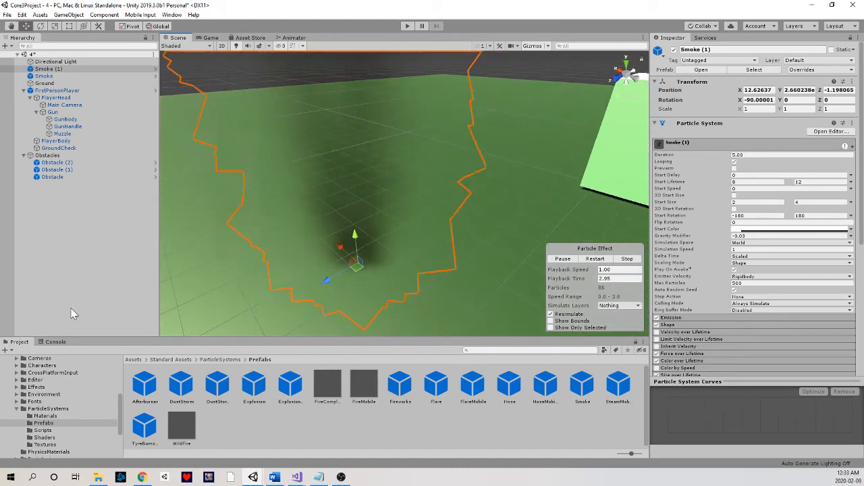
{"action": "scroll", "coordinate": [63, 381], "scroll_direction": "up", "scroll_amount": 5}
{"action": "left_click", "coordinate": [33, 396]}
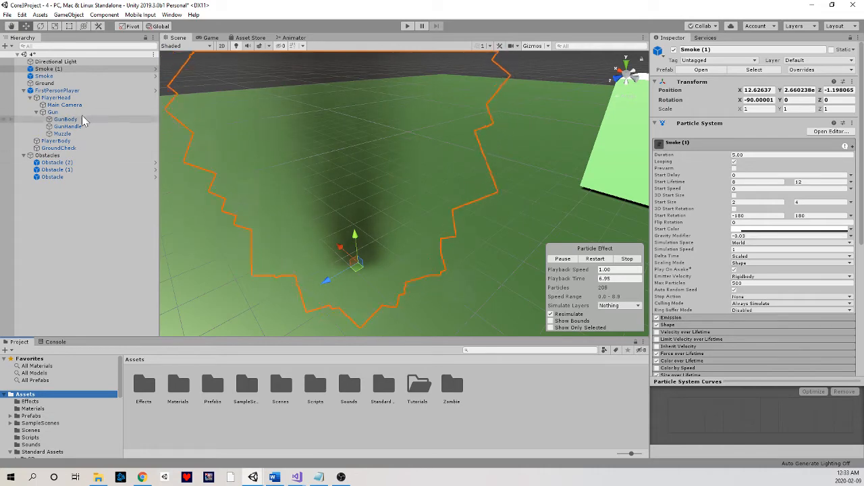
{"action": "left_click_drag", "start_coordinate": [54, 71], "coordinate": [528, 406]}
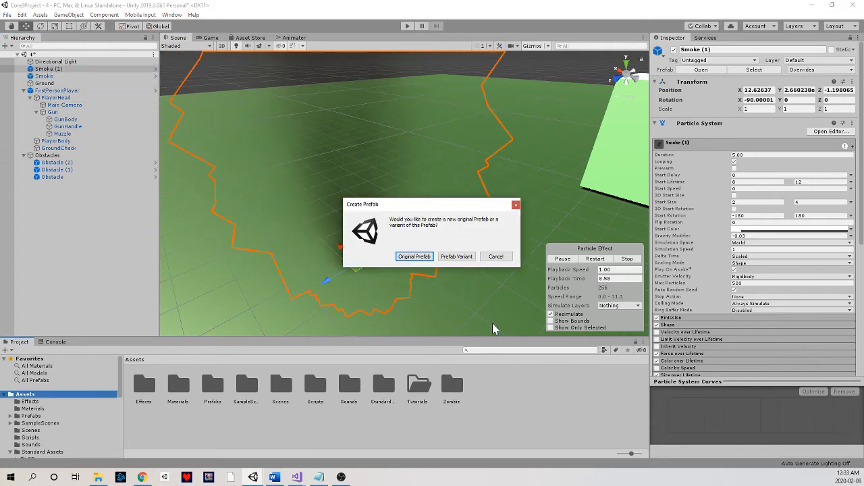
{"action": "left_click", "coordinate": [407, 258]}
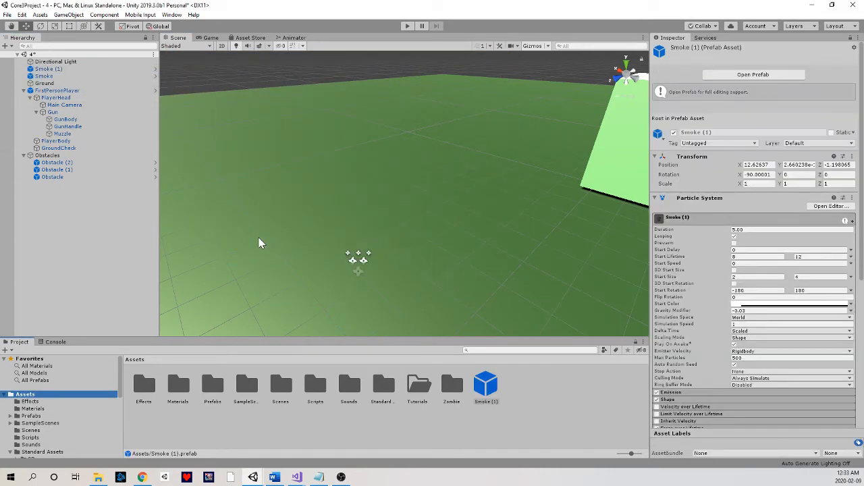
- Delete the Smoke (1) object from the scene and the Smoke (1) prefab from the Assets folder
{"action": "left_click", "coordinate": [49, 69]}
{"action": "key", "text": "Delete"}
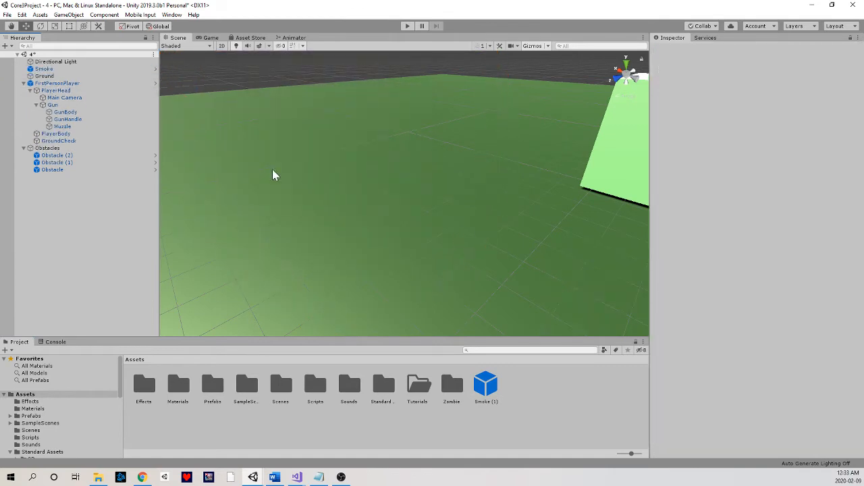
{"action": "left_click", "coordinate": [496, 386]}
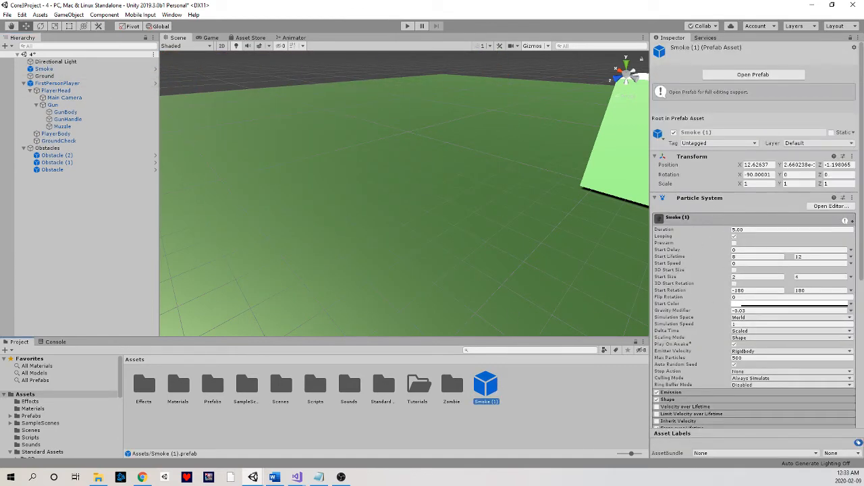
{"action": "scroll", "coordinate": [71, 432], "scroll_direction": "down", "scroll_amount": 5}
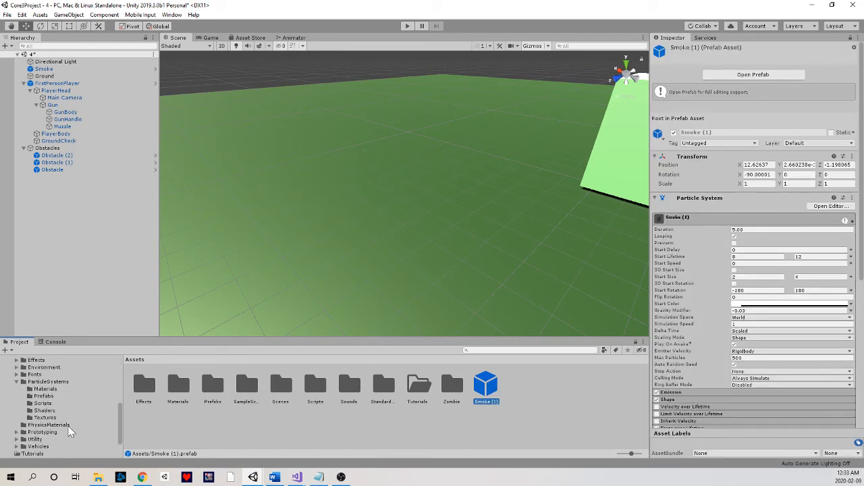
{"action": "key", "text": "Delete"}
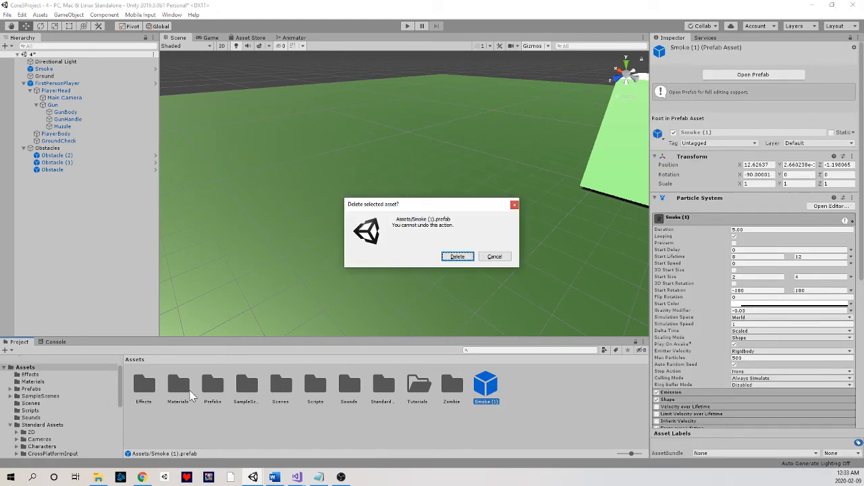
{"action": "left_click", "coordinate": [457, 257]}
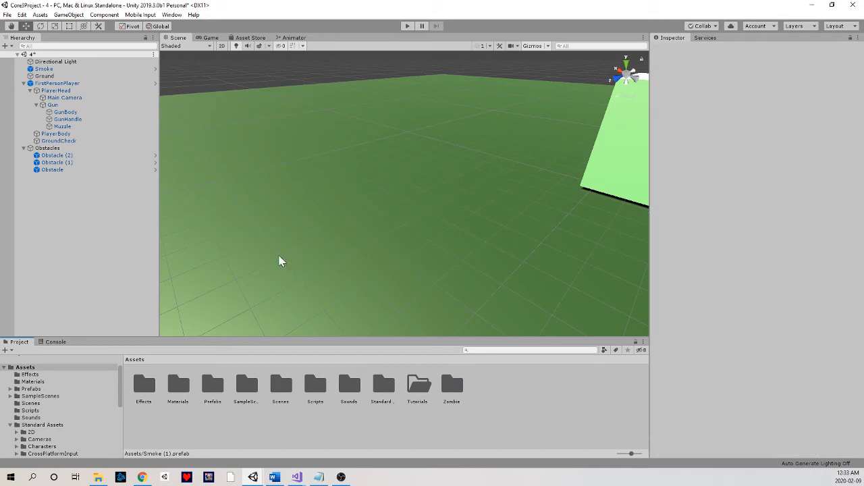
- Compare the scene's Smoke object with the Smoke prefab in the Effects folder
{"action": "left_click", "coordinate": [44, 68]}
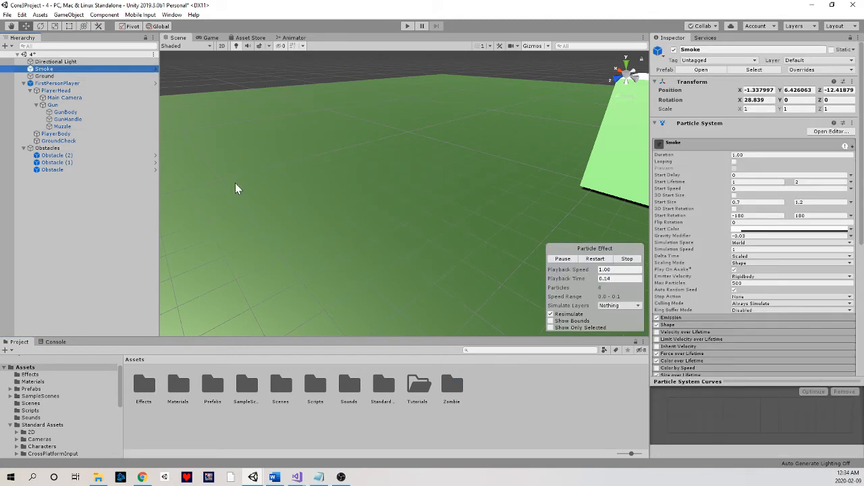
{"action": "double_click", "coordinate": [144, 386]}
{"action": "left_click", "coordinate": [179, 389]}
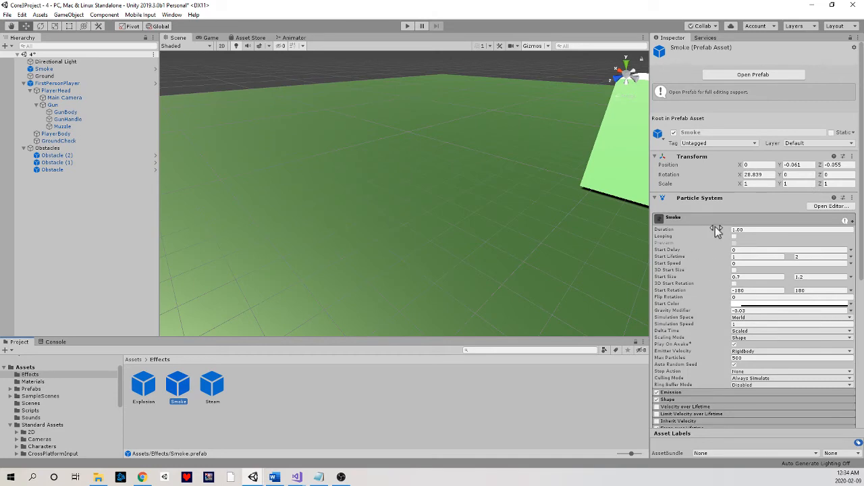
- Examine the Smoke prefab's particle system modules, duration and looping setting
{"action": "scroll", "coordinate": [720, 231], "scroll_direction": "down", "scroll_amount": 5}
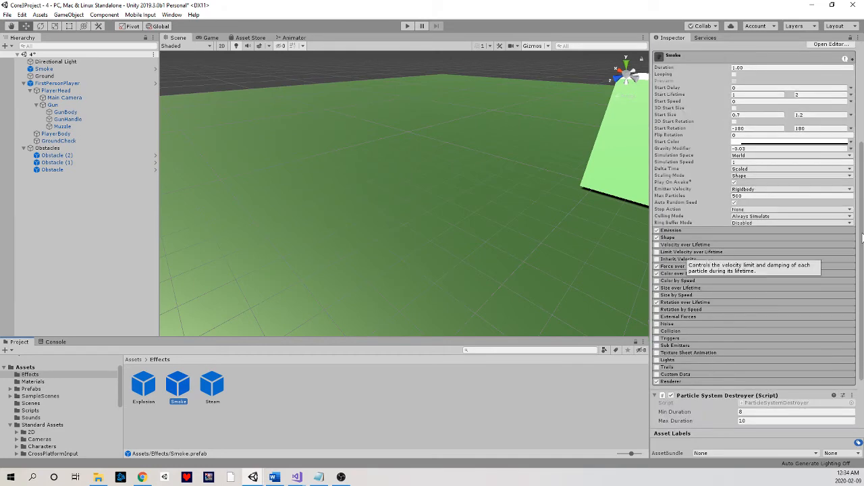
{"action": "left_click_drag", "start_coordinate": [861, 236], "coordinate": [861, 228]}
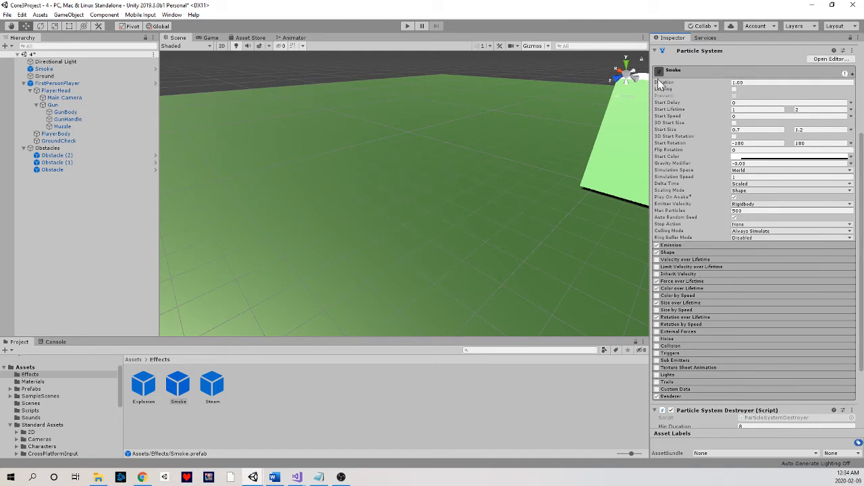
{"action": "left_click", "coordinate": [738, 83]}
{"action": "left_click", "coordinate": [734, 89]}
{"action": "left_click", "coordinate": [734, 89]}
{"action": "left_click", "coordinate": [752, 83]}
- Examine the Smoke prefab's start lifetime and start size ranges
{"action": "left_click", "coordinate": [820, 108]}
{"action": "left_click", "coordinate": [757, 109]}
{"action": "left_click", "coordinate": [820, 108]}
{"action": "left_click", "coordinate": [758, 108]}
{"action": "left_click", "coordinate": [821, 109]}
{"action": "left_click", "coordinate": [765, 110]}
{"action": "left_click", "coordinate": [820, 108]}
{"action": "left_click", "coordinate": [763, 110]}
{"action": "left_click", "coordinate": [790, 109]}
{"action": "left_click", "coordinate": [757, 109]}
{"action": "left_click", "coordinate": [756, 130]}
{"action": "left_click", "coordinate": [819, 129]}
- Place the Smoke prefab from the Effects folder on the ground in the scene and preview its particle effect
{"action": "right_click_drag", "start_coordinate": [525, 147], "coordinate": [524, 109]}
{"action": "left_click", "coordinate": [183, 387]}
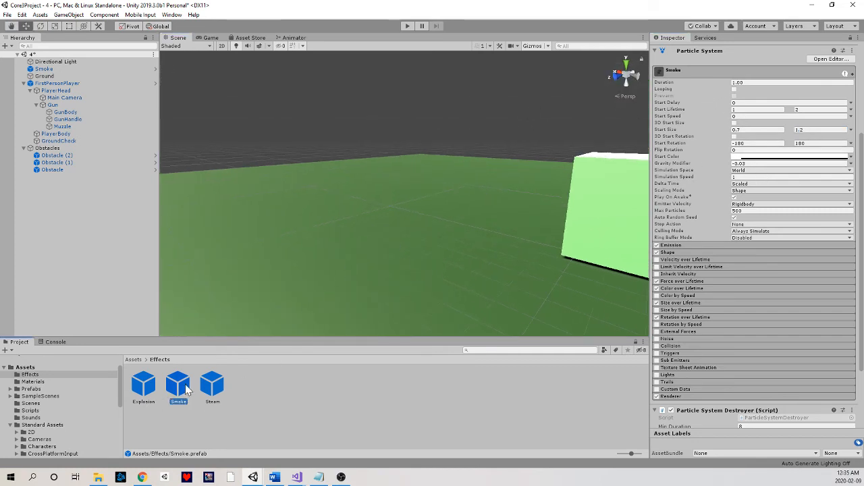
{"action": "left_click_drag", "start_coordinate": [188, 388], "coordinate": [279, 270]}
{"action": "right_click_drag", "start_coordinate": [301, 260], "coordinate": [398, 282]}
{"action": "scroll", "coordinate": [720, 98], "scroll_direction": "up", "scroll_amount": 3}
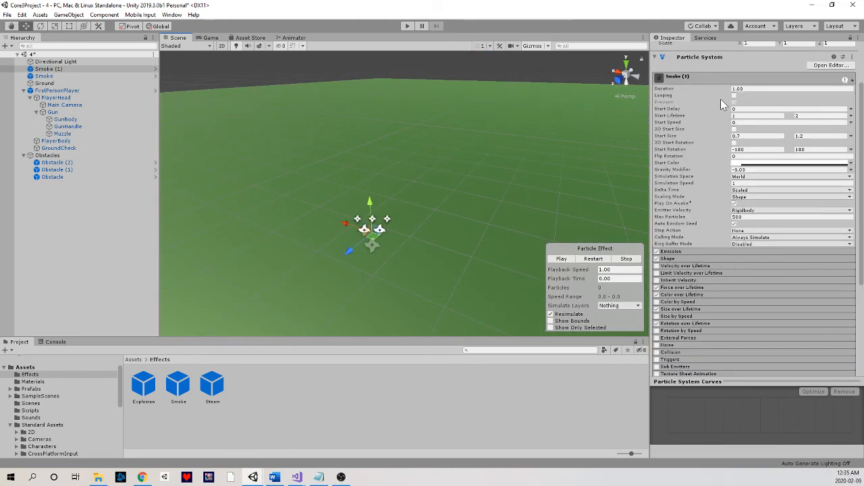
{"action": "left_click", "coordinate": [594, 259]}
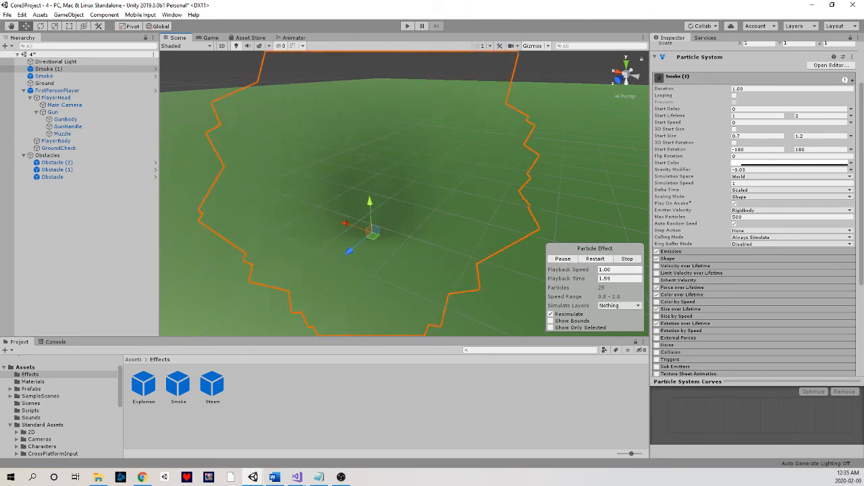
{"action": "left_click", "coordinate": [563, 260]}
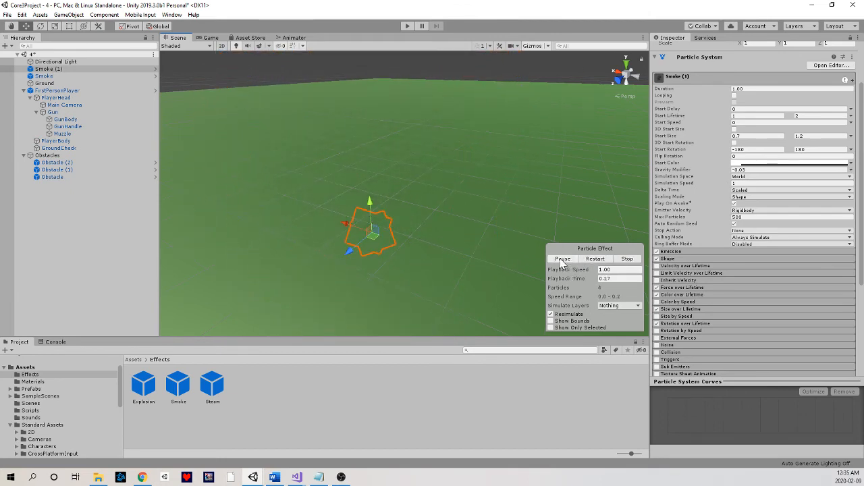
- Turn on looping for Smoke (1) and try different start colors, finishing on white (FFFFFF)
{"action": "left_click", "coordinate": [734, 95]}
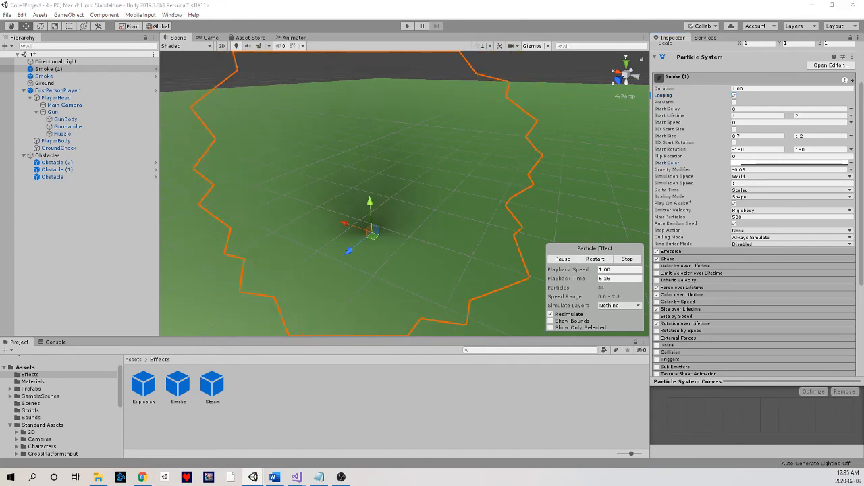
{"action": "left_click", "coordinate": [790, 162]}
{"action": "left_click_drag", "start_coordinate": [101, 186], "coordinate": [88, 172]}
{"action": "left_click_drag", "start_coordinate": [140, 184], "coordinate": [85, 189]}
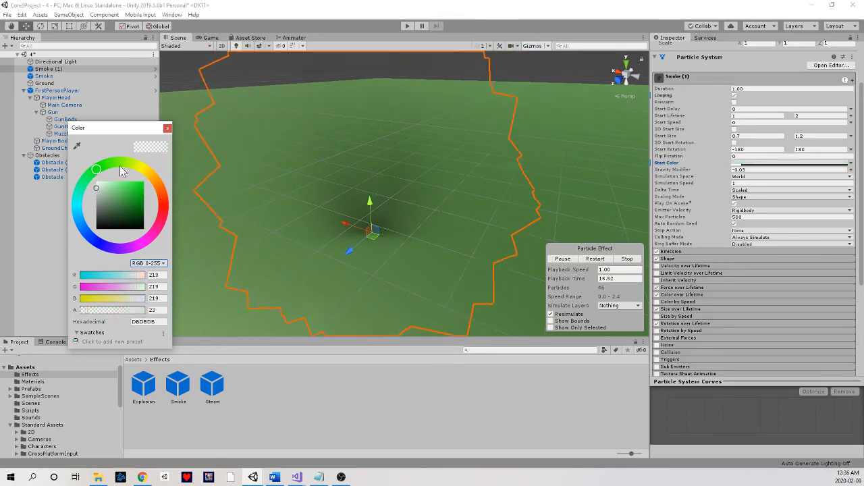
{"action": "mouse_move", "coordinate": [108, 228]}
{"action": "left_mouse_down"}
{"action": "mouse_move", "coordinate": [86, 243]}
{"action": "mouse_move", "coordinate": [103, 201]}
{"action": "mouse_move", "coordinate": [96, 181]}
{"action": "left_mouse_up"}
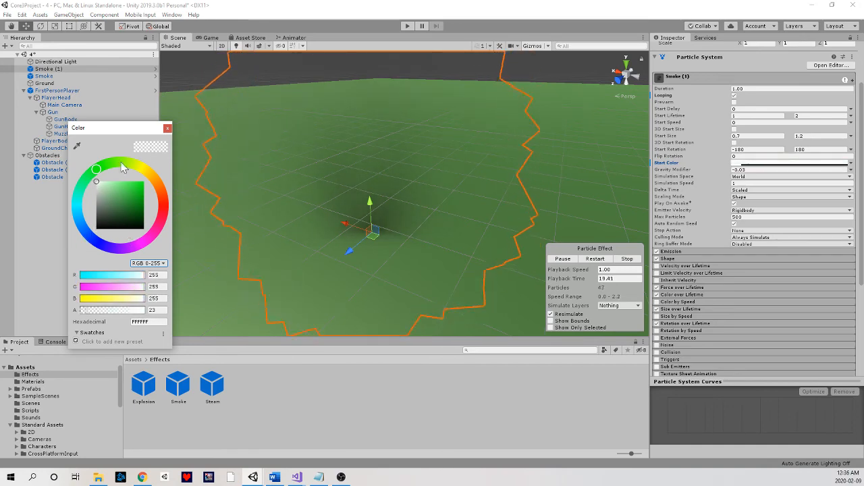
{"action": "left_click", "coordinate": [166, 129]}
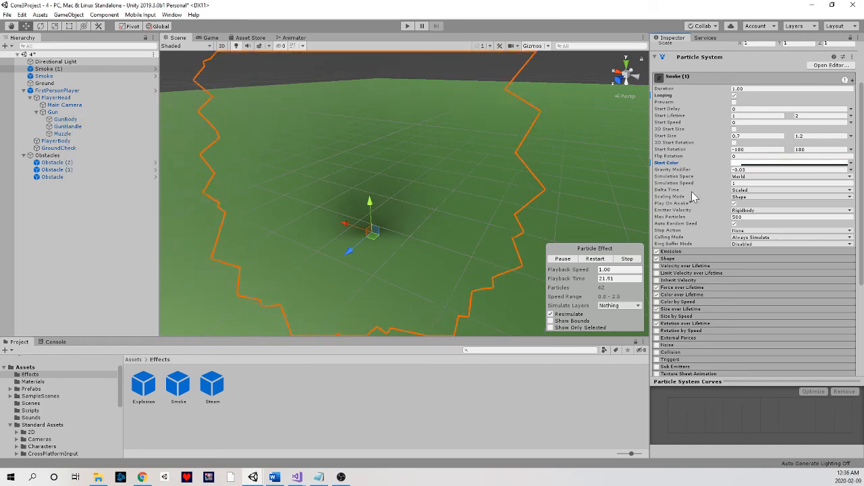
- Check the simulation space options of Smoke (1), keep World, and turn its looping off
{"action": "left_click", "coordinate": [751, 176]}
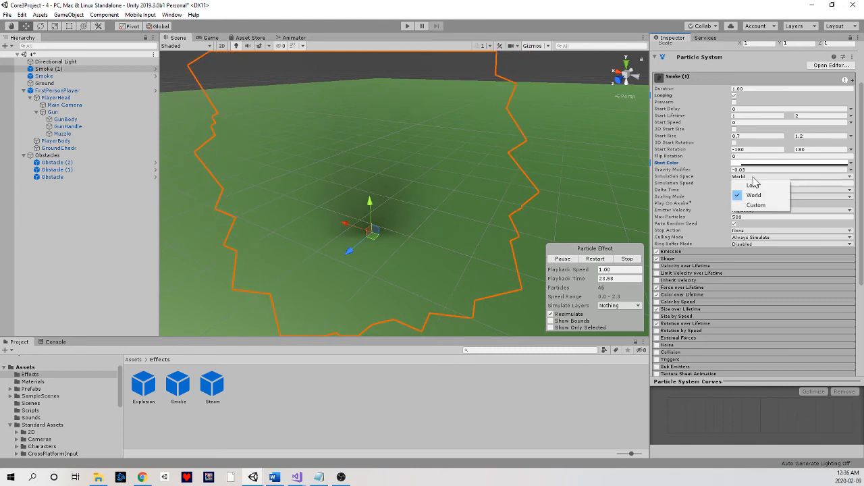
{"action": "left_click", "coordinate": [755, 180]}
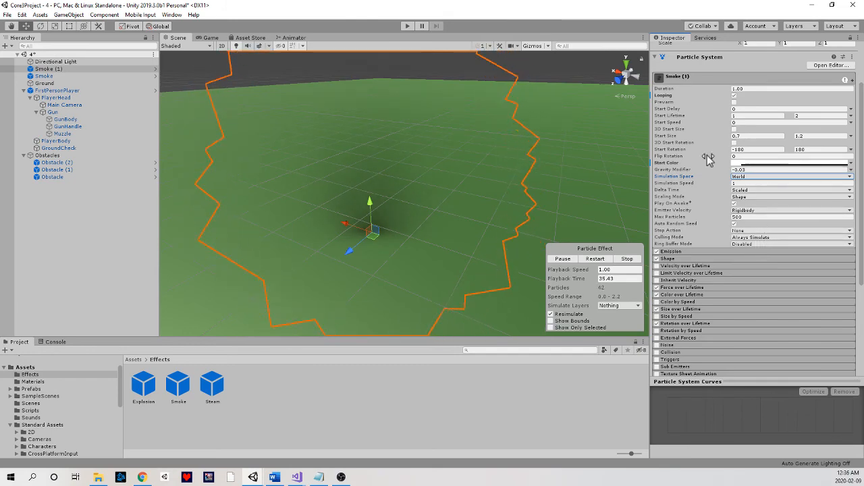
{"action": "scroll", "coordinate": [705, 181], "scroll_direction": "up", "scroll_amount": 3}
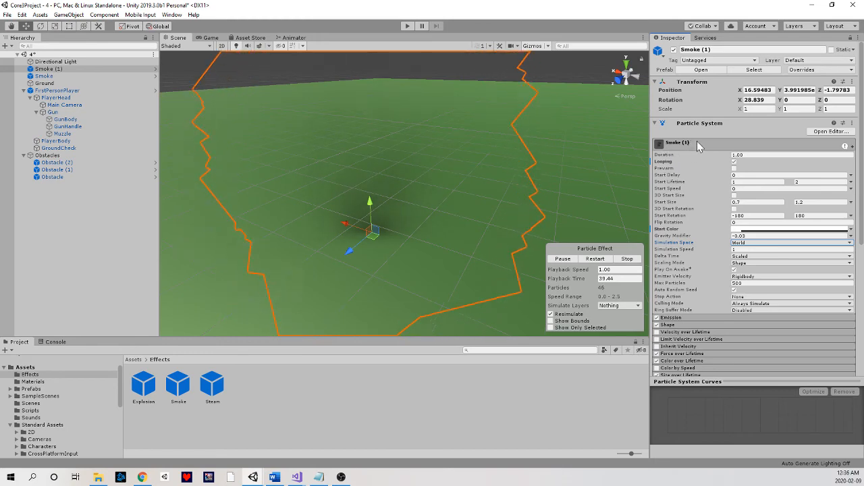
{"action": "scroll", "coordinate": [678, 167], "scroll_direction": "down", "scroll_amount": 3}
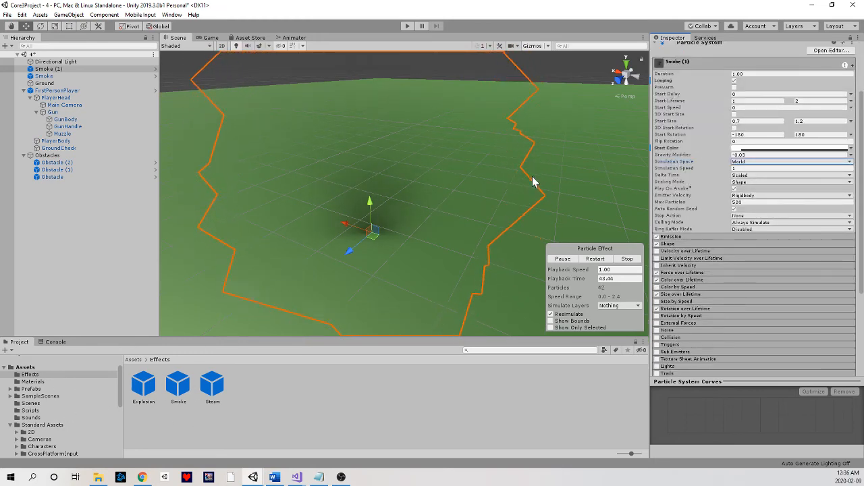
{"action": "left_click", "coordinate": [734, 81]}
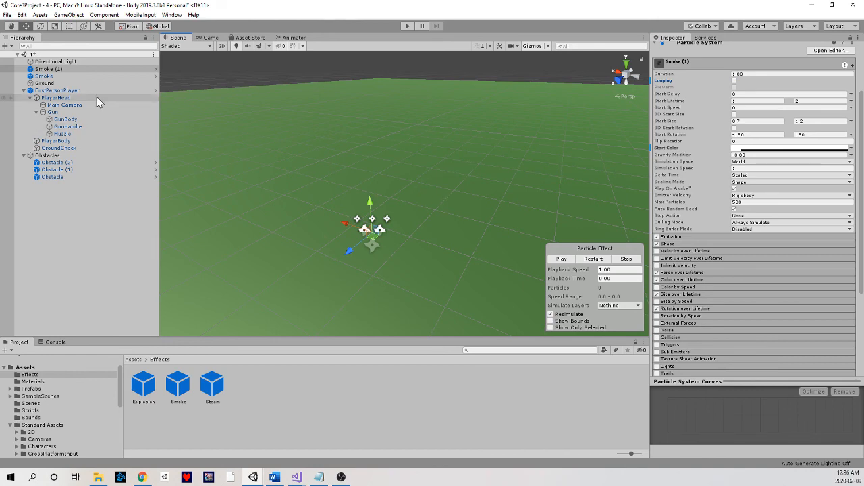
- Delete both the Smoke (1) and Smoke objects from the scene
{"action": "left_click", "coordinate": [74, 77]}
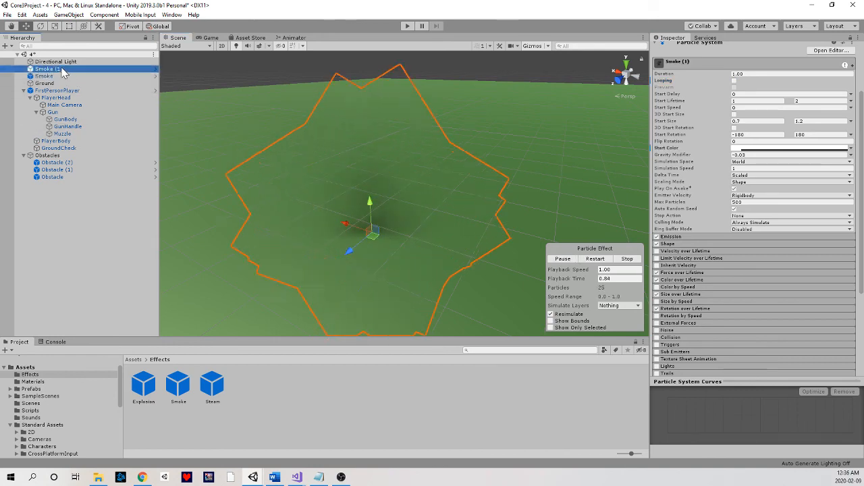
{"action": "key", "text": "Delete"}
{"action": "left_click", "coordinate": [59, 70]}
{"action": "key", "text": "Delete"}
{"action": "right_click_drag", "start_coordinate": [385, 175], "coordinate": [260, 142]}
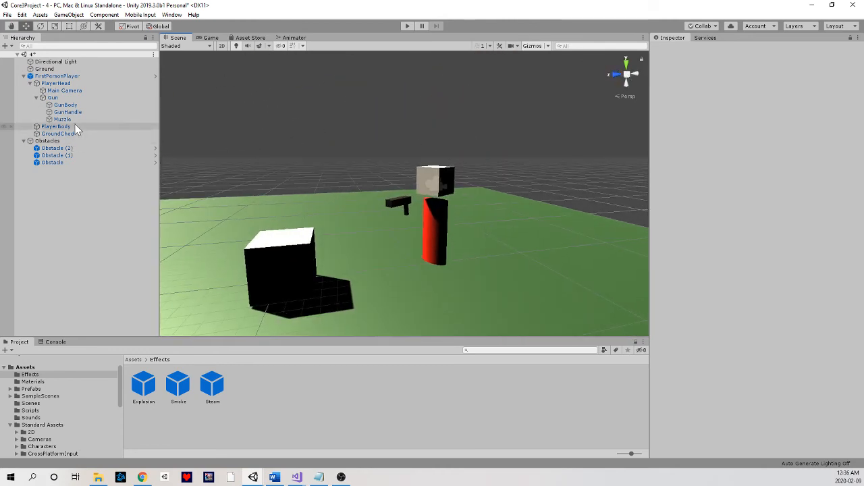
- Assign the Smoke prefab from the Effects folder as the Muzzle's Gun Shooter muzzle flash and save the scene
{"action": "left_click", "coordinate": [108, 119]}
{"action": "left_click_drag", "start_coordinate": [174, 389], "coordinate": [767, 159]}
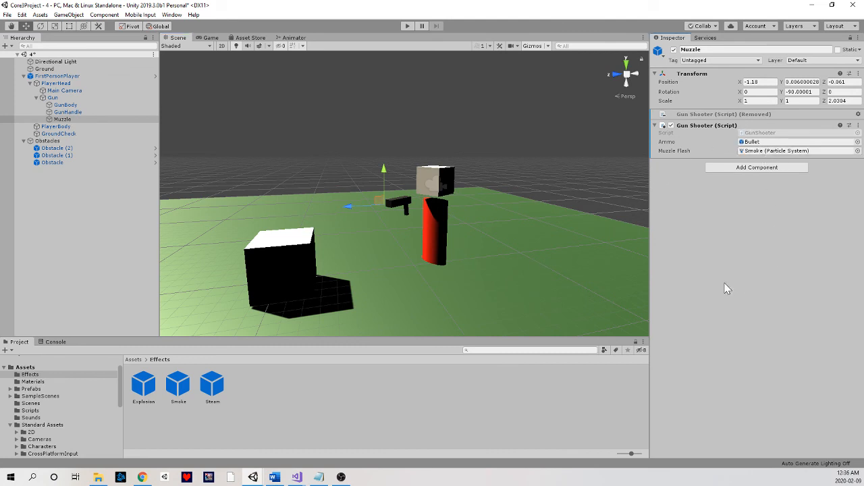
{"action": "key", "text": "ctrl+s"}
- Run the game in play mode, and show the Windows desktop
{"action": "left_click", "coordinate": [406, 27]}
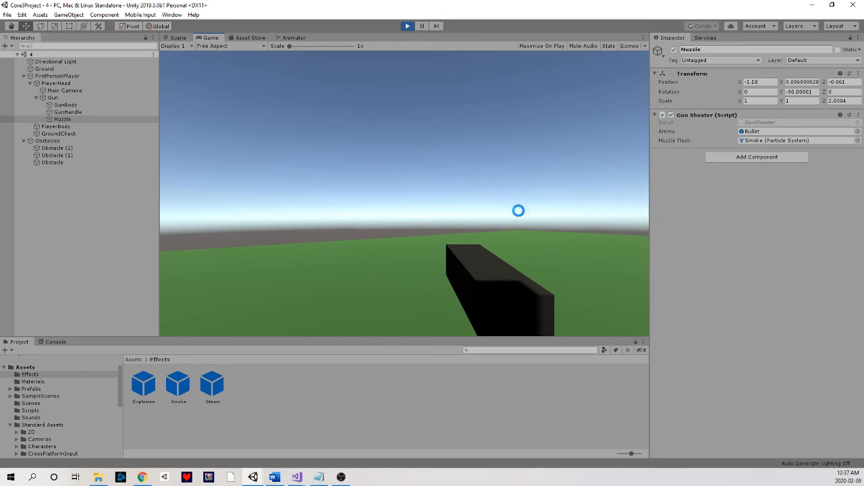
{"action": "key", "text": "super+d"}
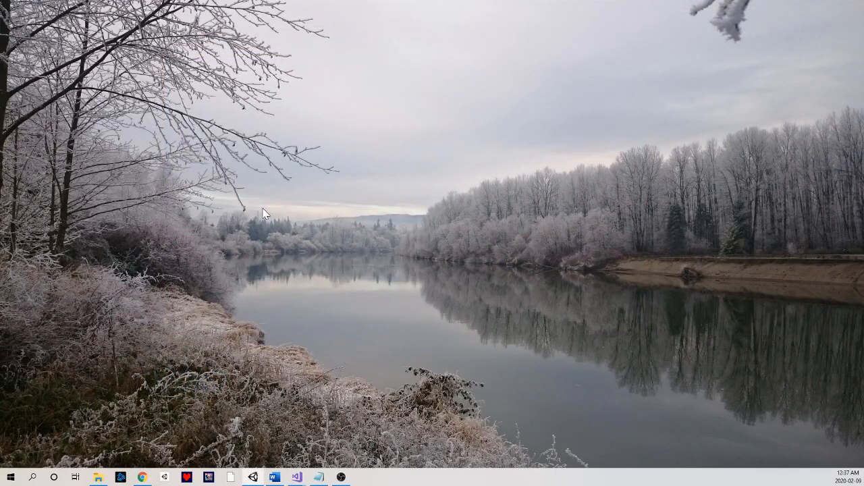